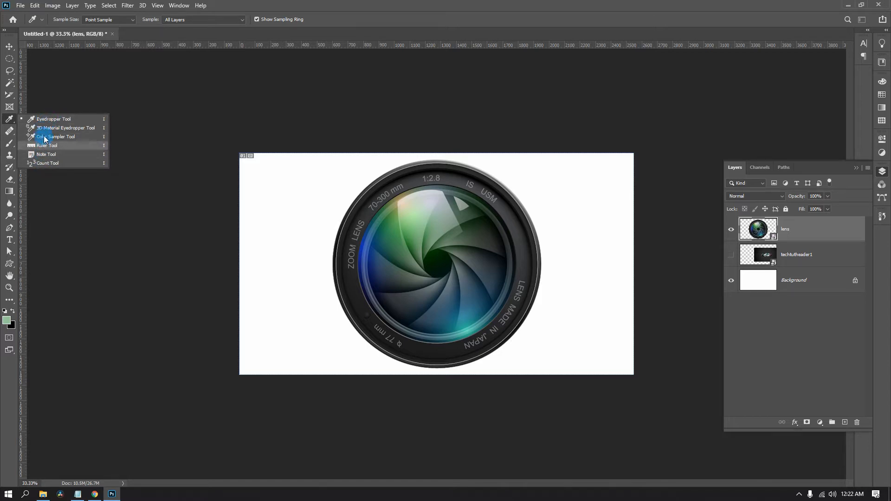
# Sample the foreground color with the Eyedropper from the white background, the dark lens area, and the light green reflection.
pyautogui.click(51, 120)
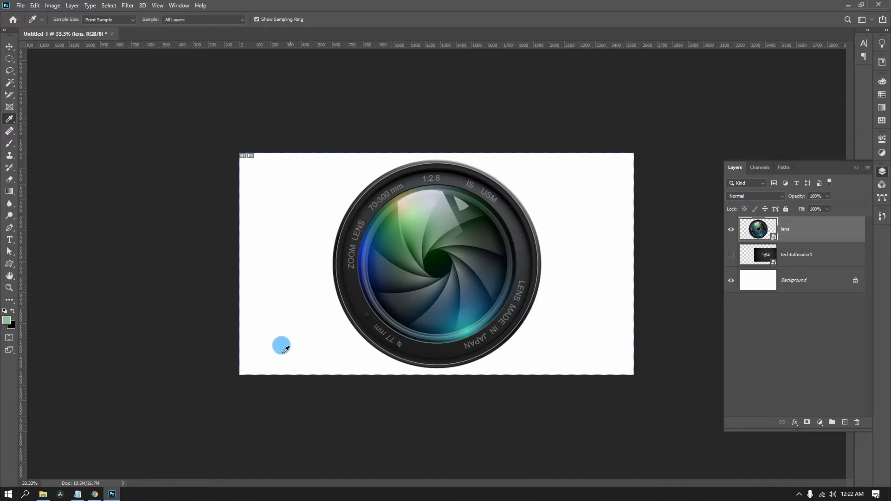
pyautogui.click(570, 186)
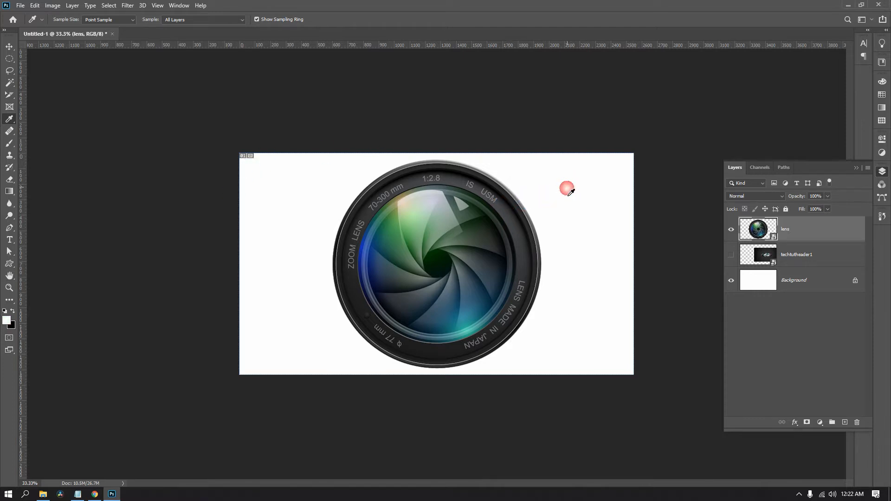
pyautogui.moveTo(559, 191); pyautogui.dragTo(578, 215)
pyautogui.click(510, 224)
pyautogui.moveTo(512, 220); pyautogui.dragTo(514, 228)
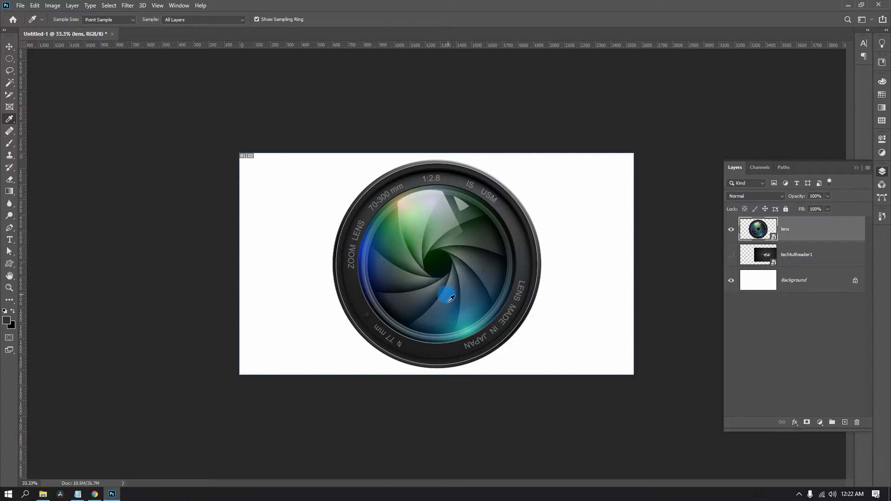
pyautogui.click(422, 218)
pyautogui.moveTo(422, 218)
pyautogui.mouseDown()
pyautogui.moveTo(412, 205)
pyautogui.moveTo(420, 232)
pyautogui.moveTo(424, 215)
pyautogui.moveTo(430, 218)
pyautogui.moveTo(422, 200)
pyautogui.moveTo(420, 223)
pyautogui.mouseUp()
# Try sampling a dark green (496b4d) as the foreground color through the color picker, and discard it.
pyautogui.click(7, 320)
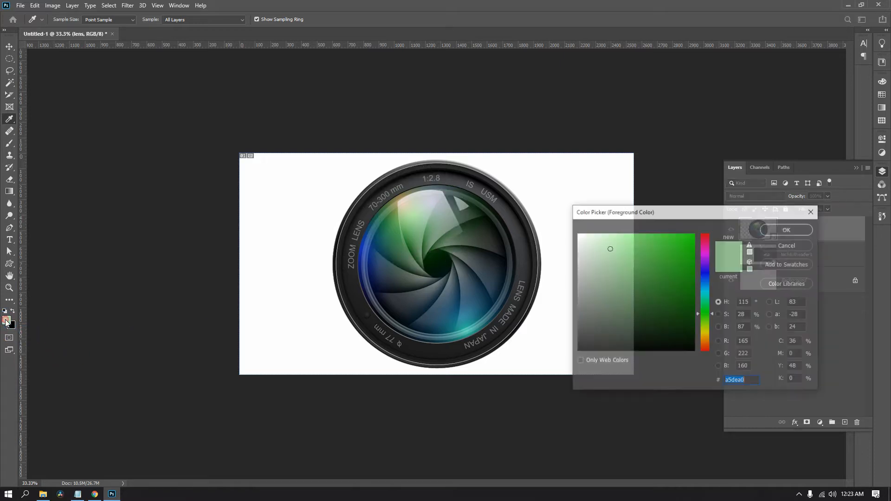
pyautogui.moveTo(443, 230); pyautogui.dragTo(676, 252)
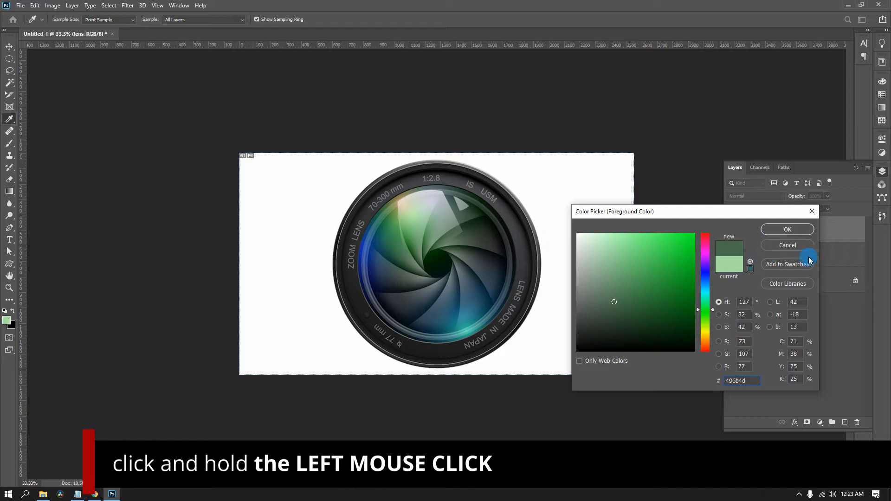
pyautogui.click(794, 247)
# Add a Hue/Saturation adjustment layer above the lens layer and activate its on-image adjustment tool.
pyautogui.moveTo(824, 426); pyautogui.dragTo(820, 310)
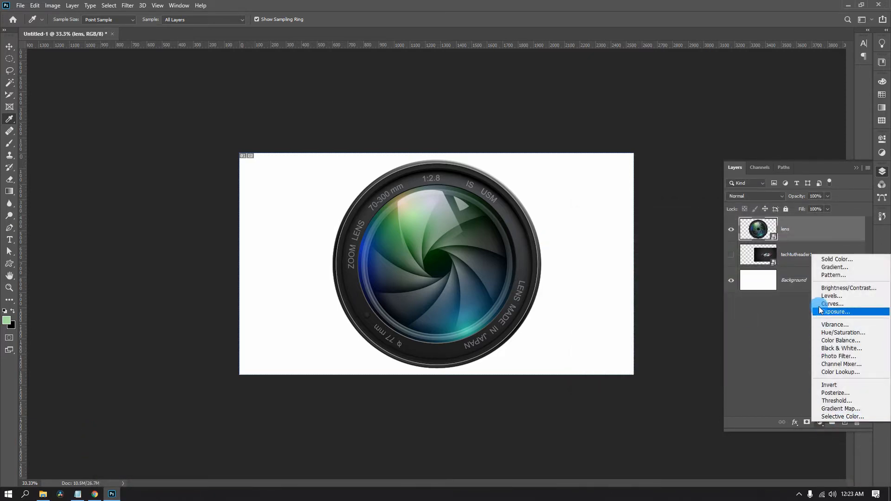
pyautogui.click(841, 335)
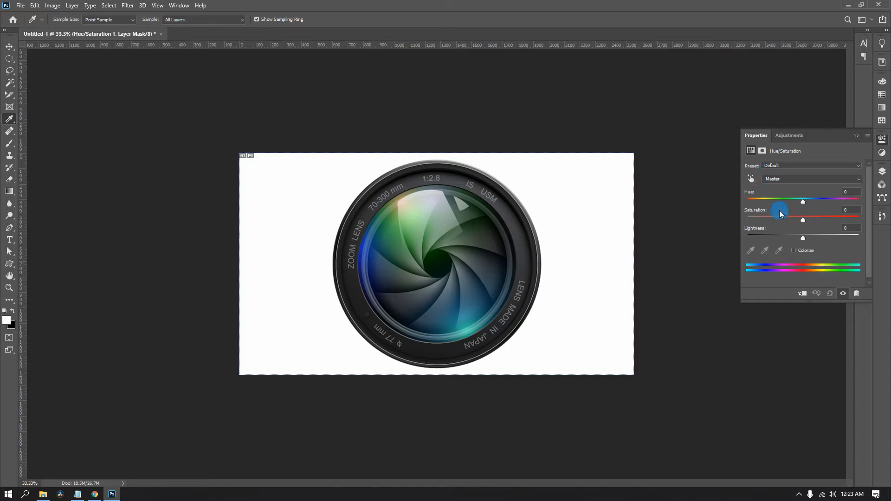
pyautogui.click(751, 178)
# Try lowering and raising the saturation of the Greens directly on the lens image.
pyautogui.moveTo(489, 245); pyautogui.dragTo(476, 258)
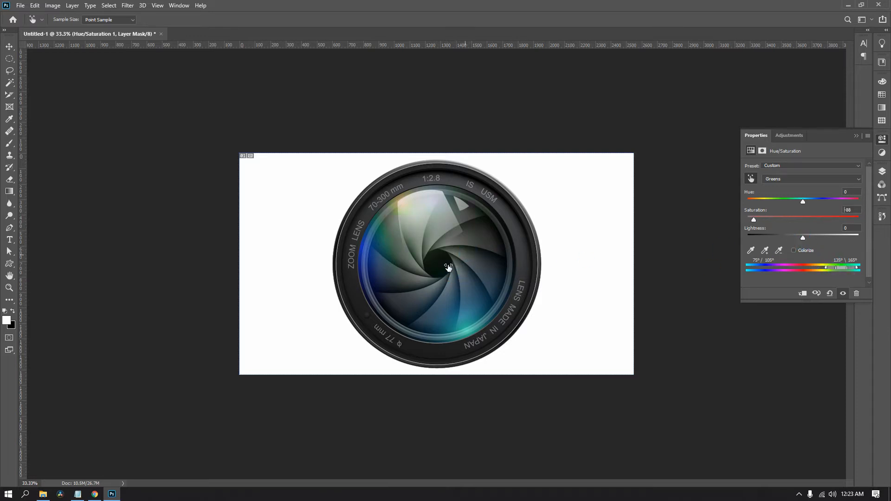
pyautogui.moveTo(442, 235); pyautogui.dragTo(465, 256)
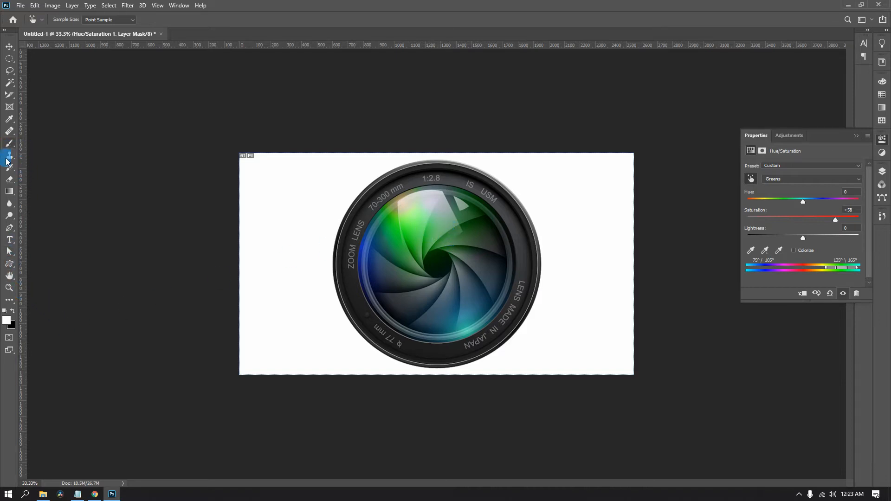
pyautogui.click(424, 229)
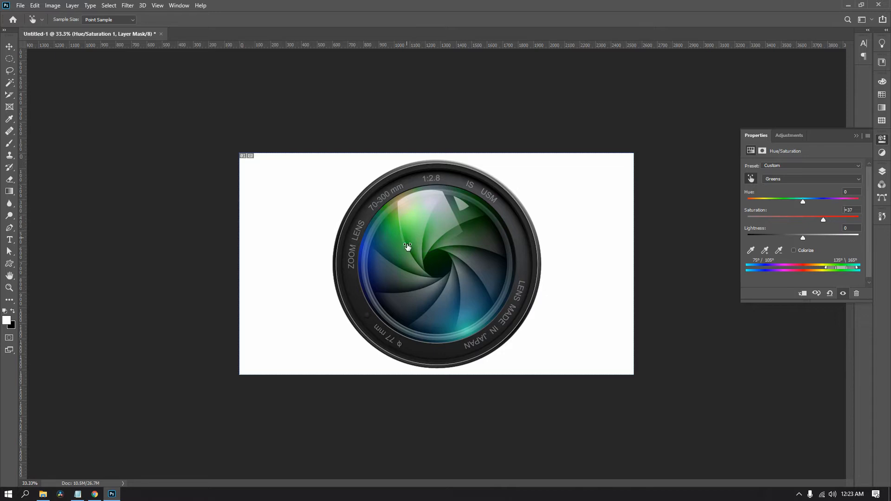
pyautogui.moveTo(409, 275); pyautogui.dragTo(416, 256)
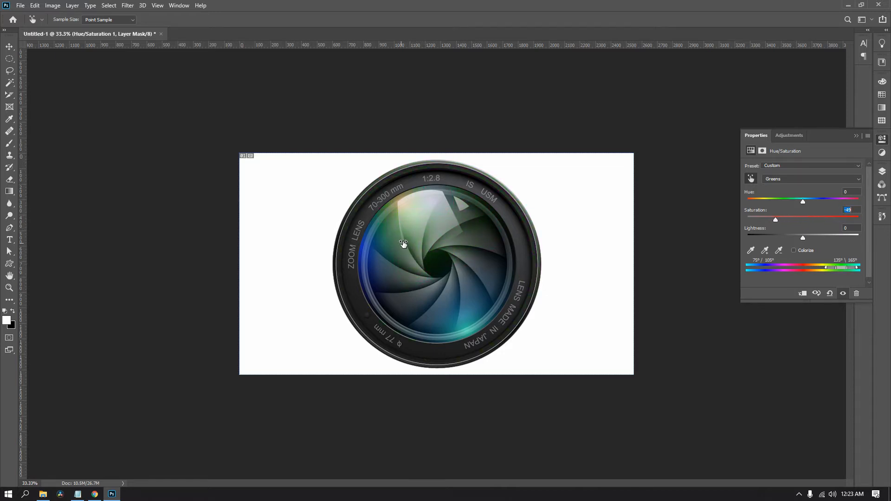
pyautogui.moveTo(457, 229); pyautogui.dragTo(448, 187)
pyautogui.moveTo(438, 232); pyautogui.dragTo(436, 237)
pyautogui.moveTo(444, 245); pyautogui.dragTo(457, 258)
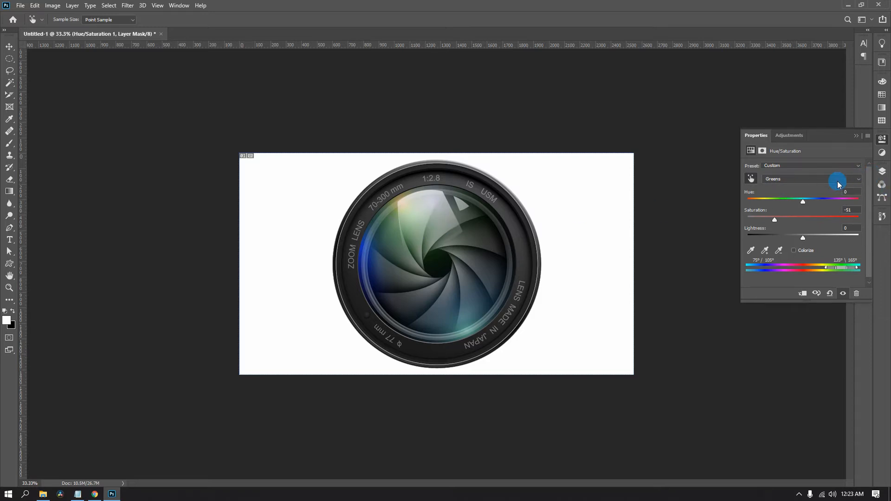
# Delete the Hue/Saturation adjustment layer and sample the light green reflection on the lens again.
pyautogui.click(882, 172)
pyautogui.moveTo(857, 237); pyautogui.dragTo(857, 422)
pyautogui.click(415, 200)
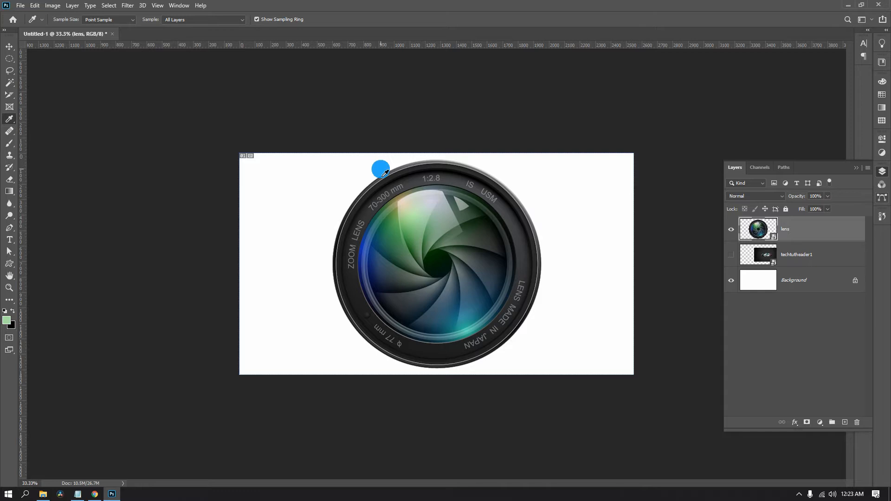
# Switch to the 3D Material Eyedropper tool and rasterize the lens layer.
pyautogui.rightClick(9, 118)
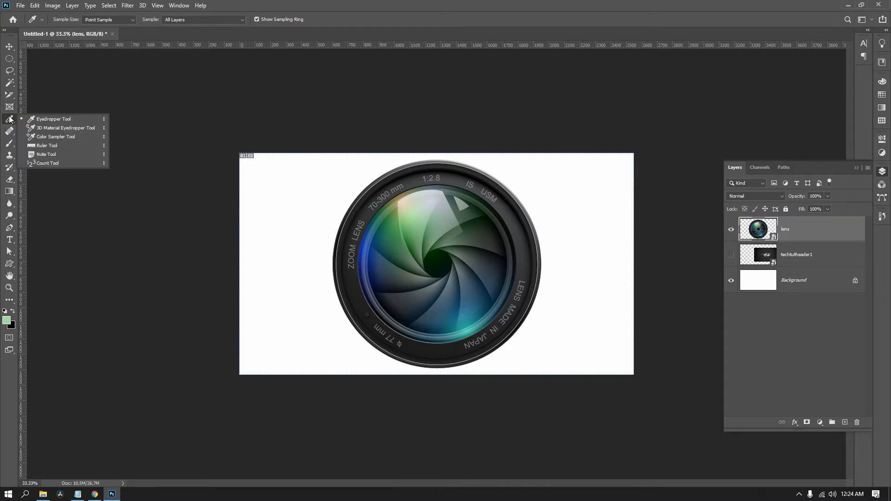
pyautogui.click(73, 128)
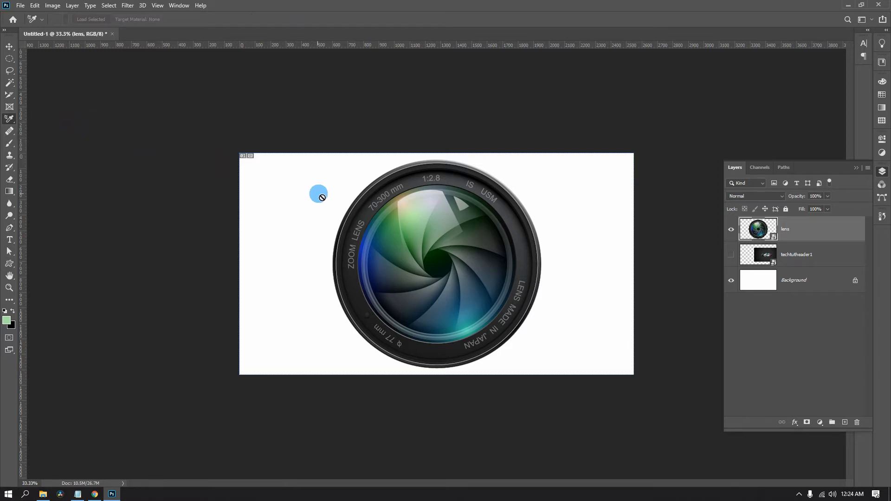
pyautogui.rightClick(853, 231)
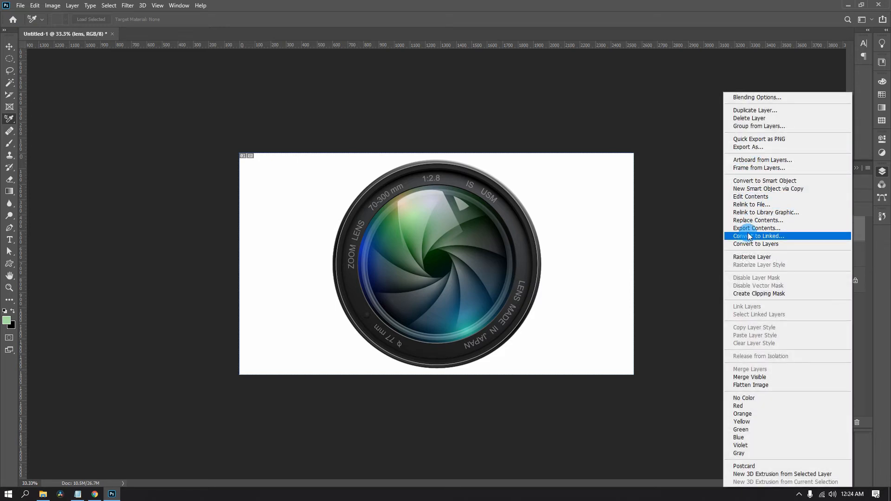
pyautogui.click(752, 256)
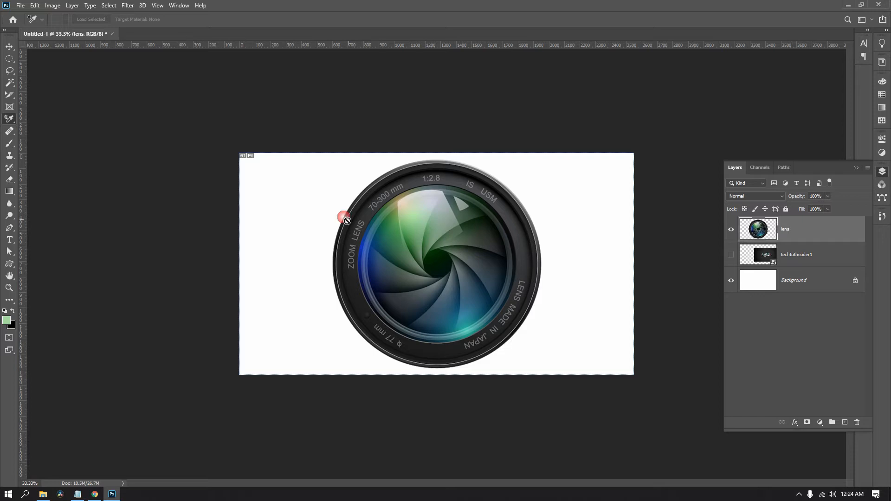
# Place nine color samplers with the Color Sampler tool across the green, white, and bluish areas of the lens.
pyautogui.moveTo(9, 119); pyautogui.dragTo(59, 133)
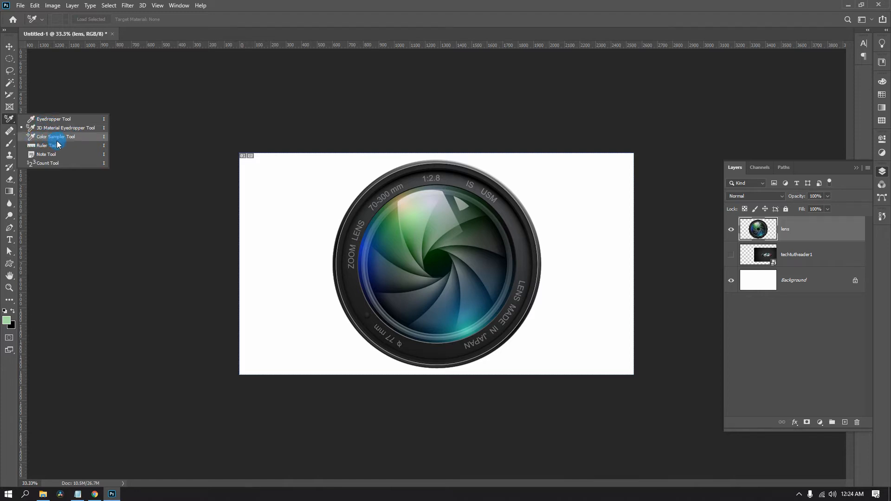
pyautogui.click(53, 137)
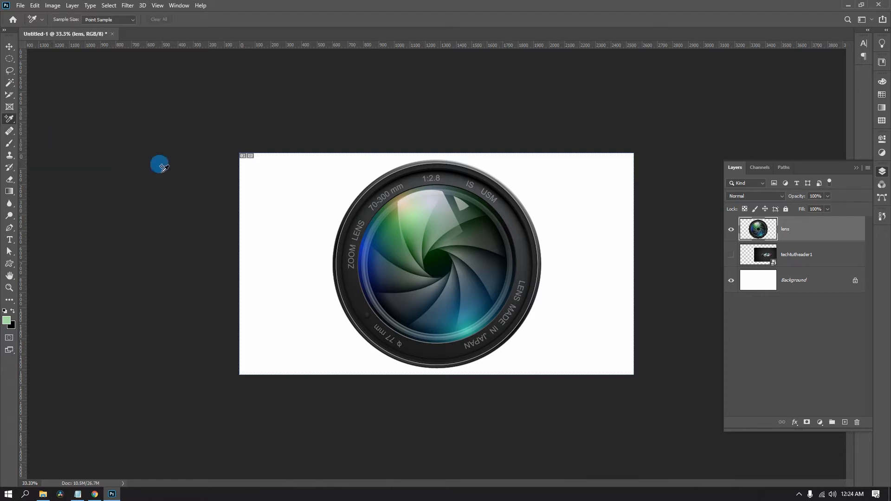
pyautogui.moveTo(377, 221)
pyautogui.mouseDown()
pyautogui.moveTo(400, 230)
pyautogui.moveTo(394, 242)
pyautogui.mouseUp()
pyautogui.click(403, 235)
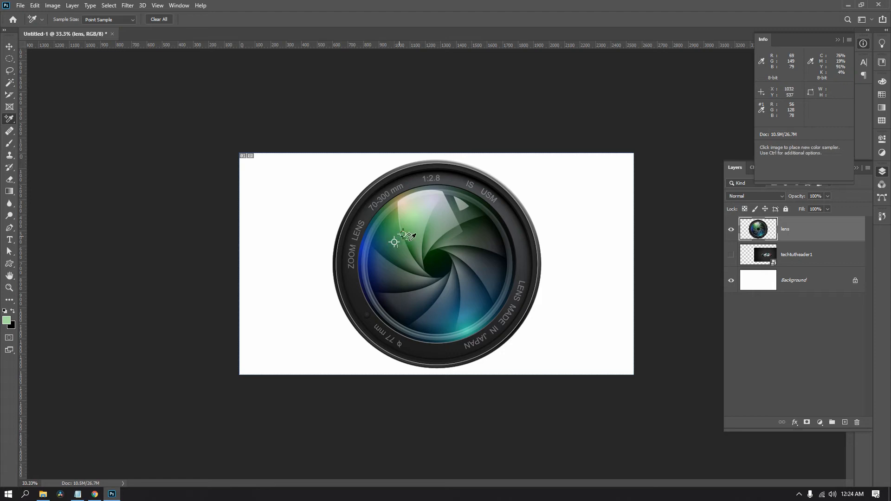
pyautogui.click(413, 221)
pyautogui.click(431, 207)
pyautogui.click(446, 210)
pyautogui.click(469, 214)
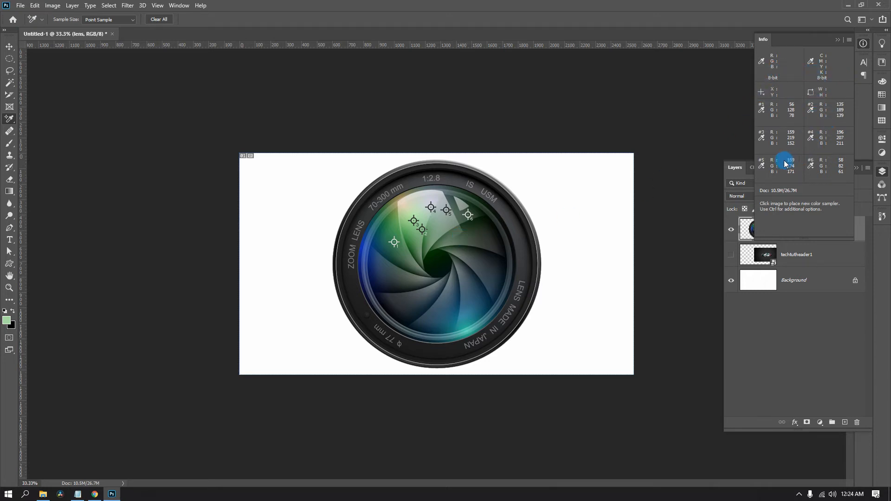
pyautogui.click(459, 291)
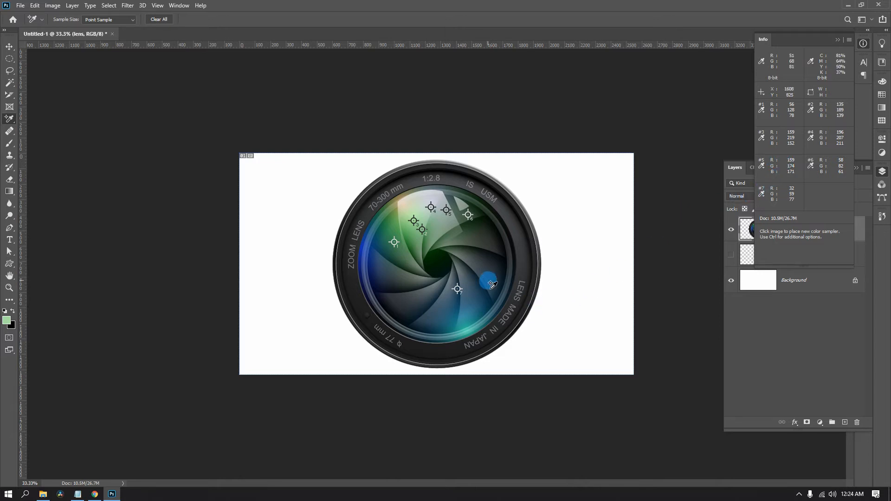
pyautogui.click(488, 281)
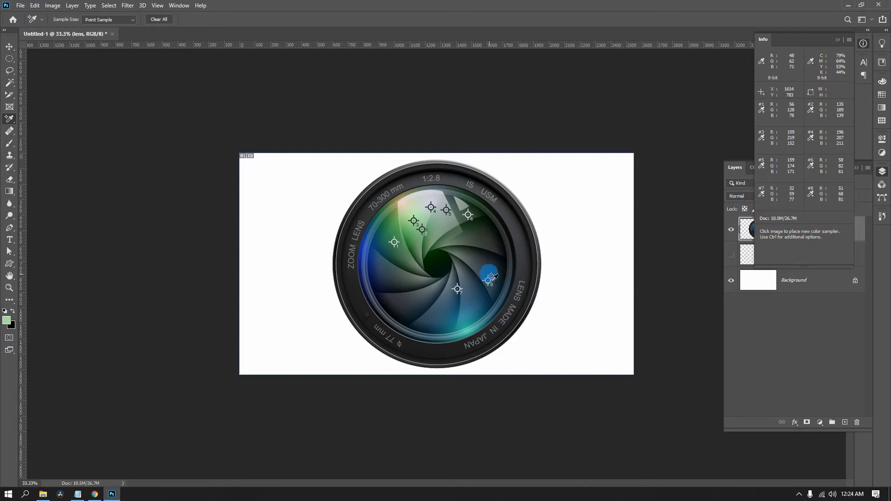
pyautogui.click(483, 249)
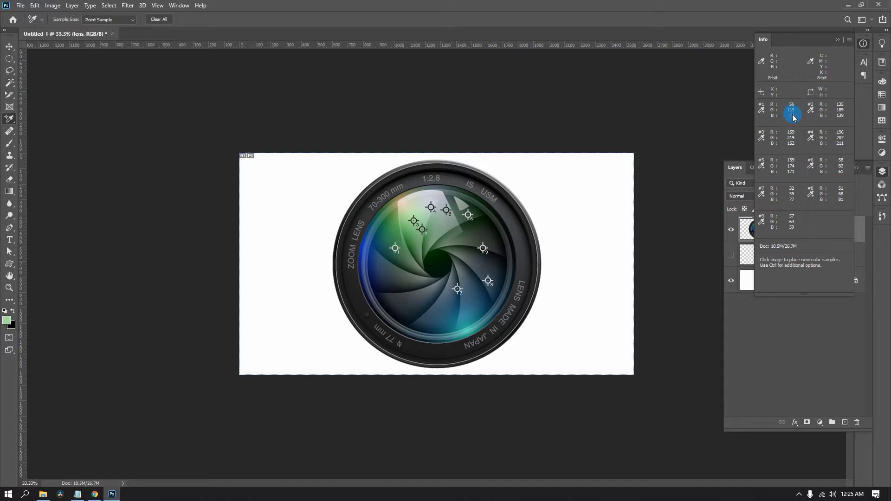
# Examine the R, G and B fields of the foreground color picker beside the color sampler readings, and leave the color unchanged.
pyautogui.click(7, 321)
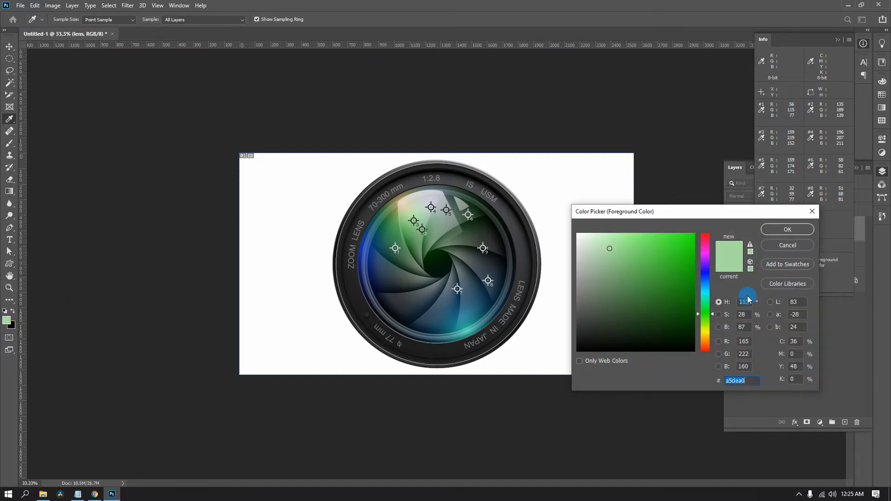
pyautogui.moveTo(721, 210); pyautogui.dragTo(587, 51)
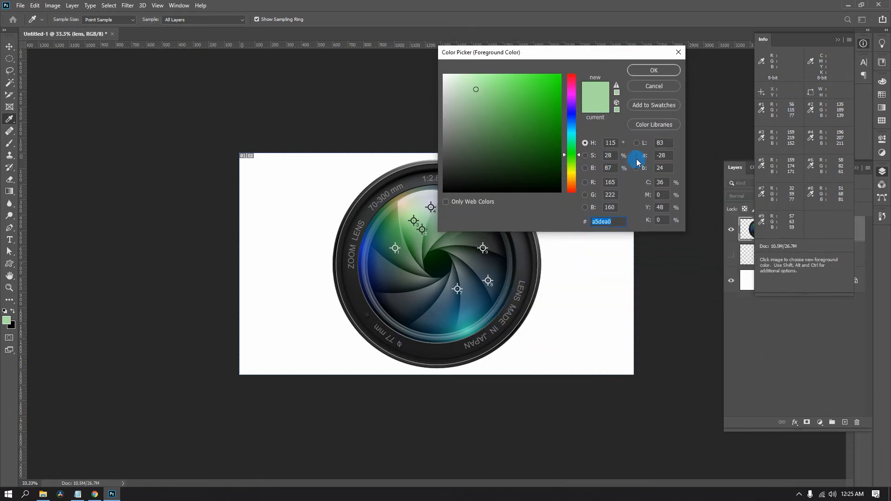
pyautogui.click(610, 182)
pyautogui.moveTo(616, 195); pyautogui.dragTo(577, 214)
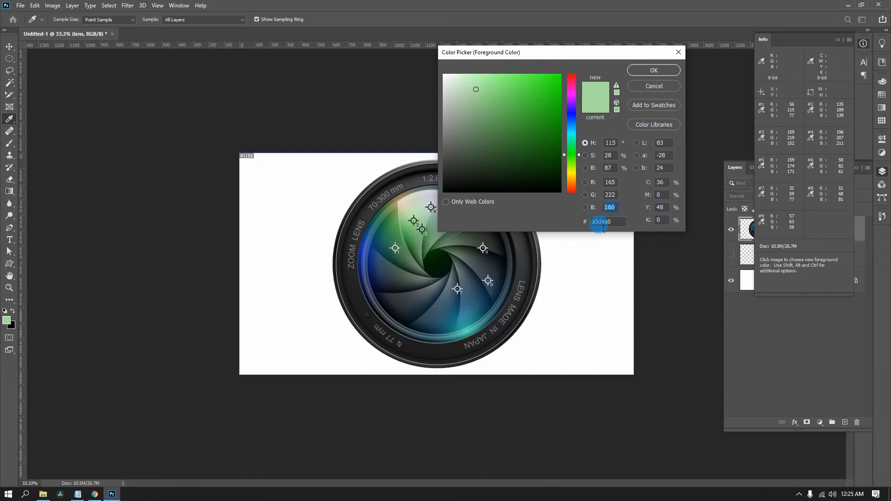
pyautogui.click(633, 87)
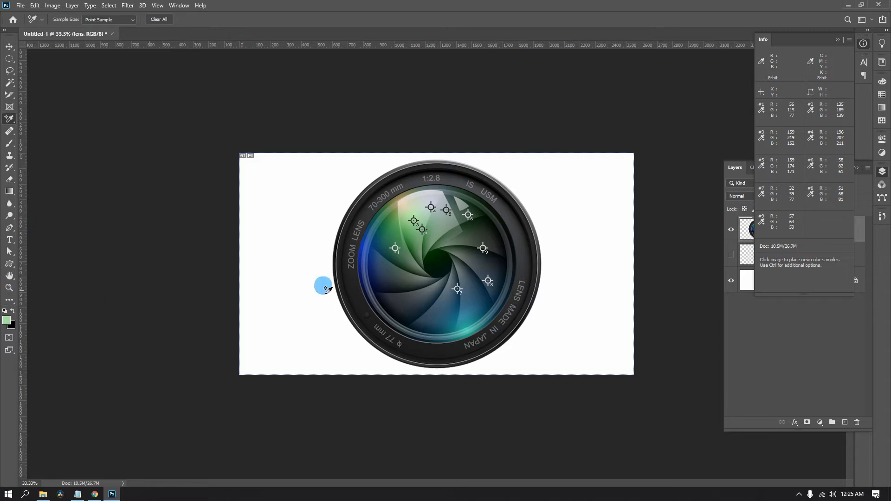
# Activate the Ruler tool and collapse the Info panel.
pyautogui.rightClick(9, 119)
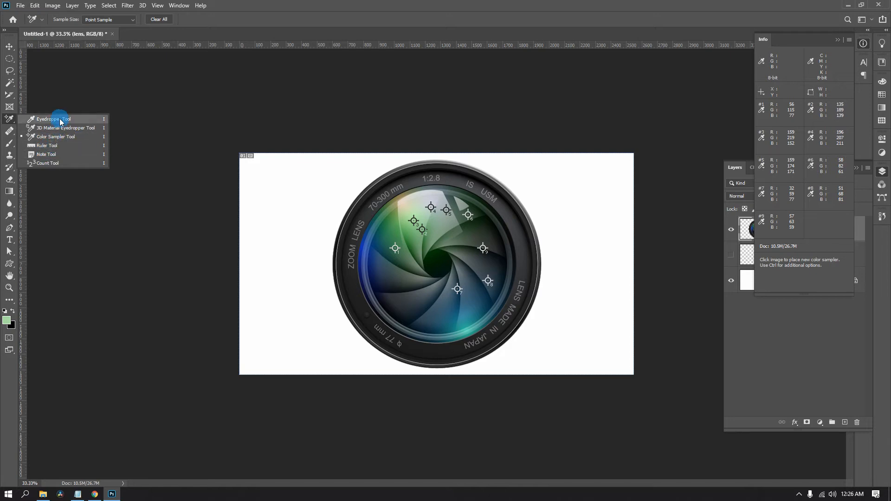
pyautogui.click(47, 147)
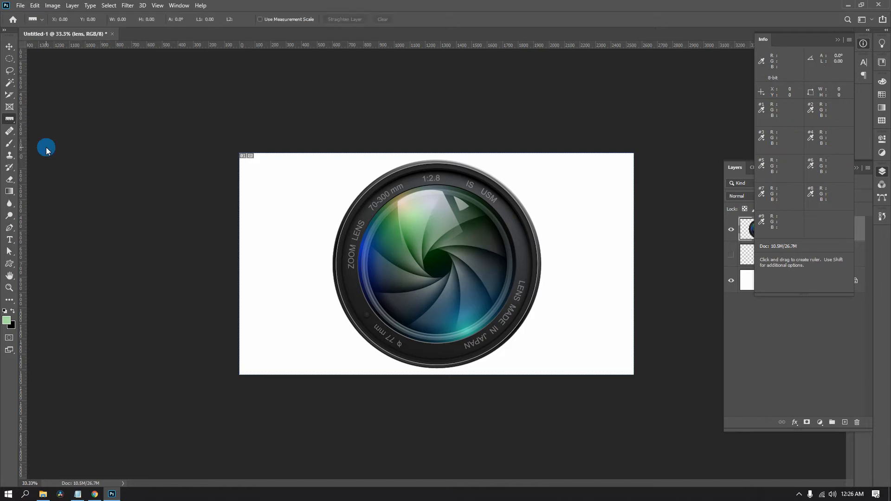
pyautogui.click(837, 40)
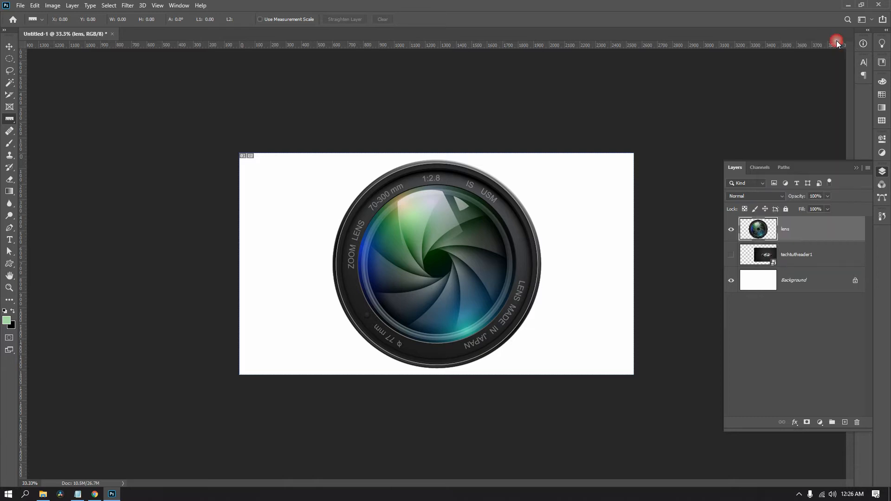
# Hide the lens layer and toggle the visibility of the techtutheader1 layer.
pyautogui.click(731, 229)
pyautogui.click(731, 255)
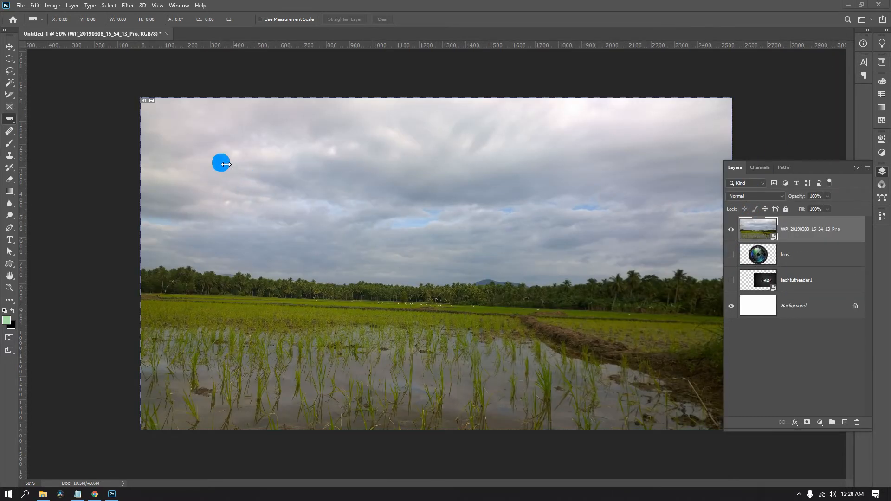
pyautogui.click(8, 122)
pyautogui.moveTo(8, 122); pyautogui.dragTo(37, 149)
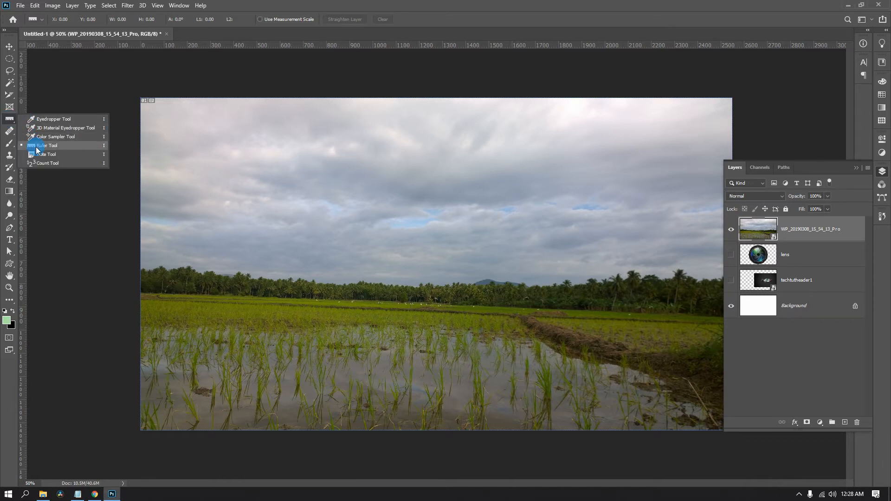
pyautogui.click(410, 2)
# Collapse the Layers panel and turn on transform controls for the Move tool.
pyautogui.click(856, 167)
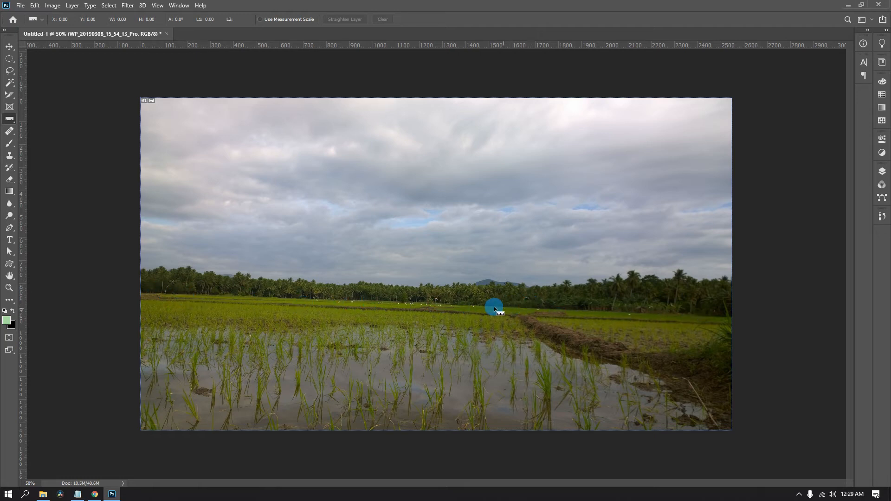
pyautogui.click(12, 51)
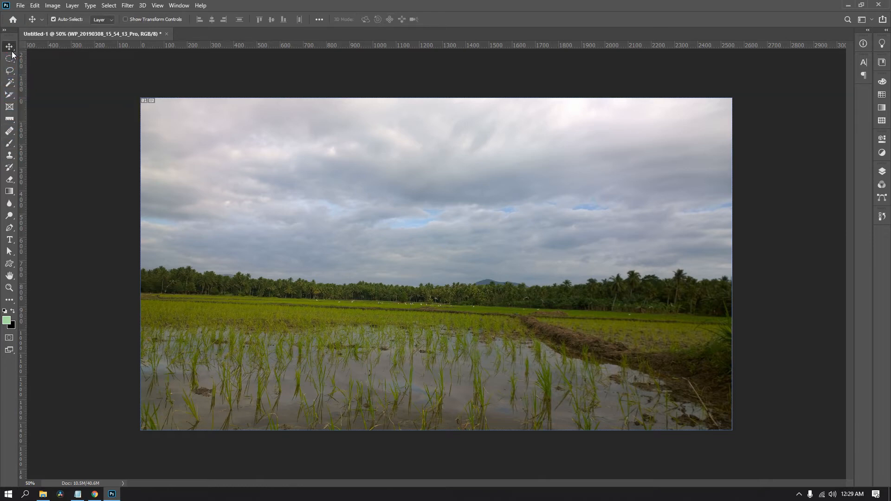
pyautogui.click(124, 20)
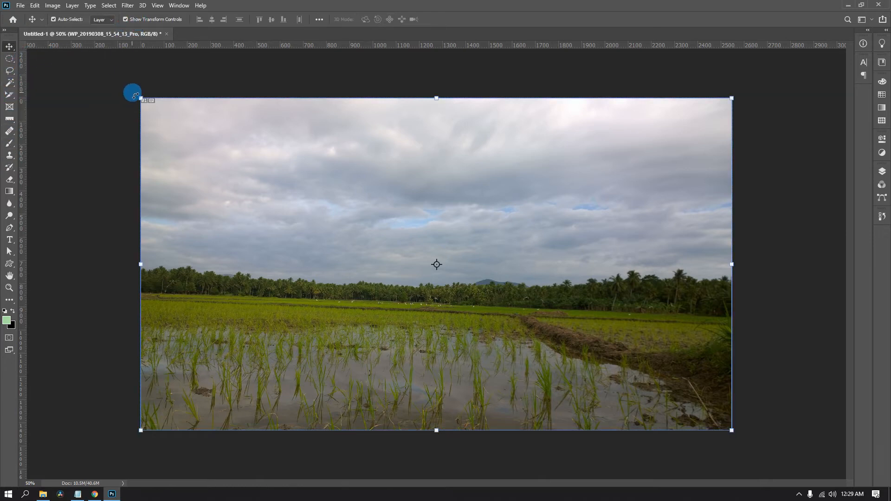
# Try to level the landscape photo by rotating it freehand to about -1.97°, and undo the rotation.
pyautogui.moveTo(134, 95); pyautogui.dragTo(134, 111)
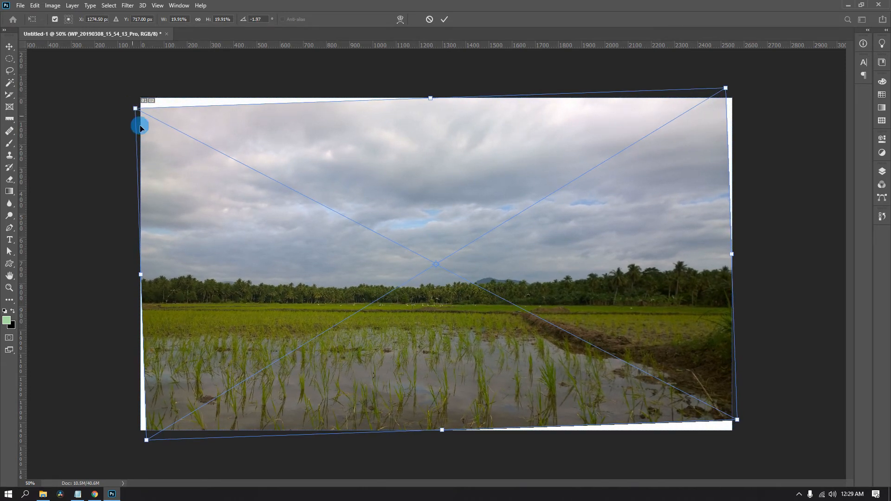
pyautogui.doubleClick(306, 348)
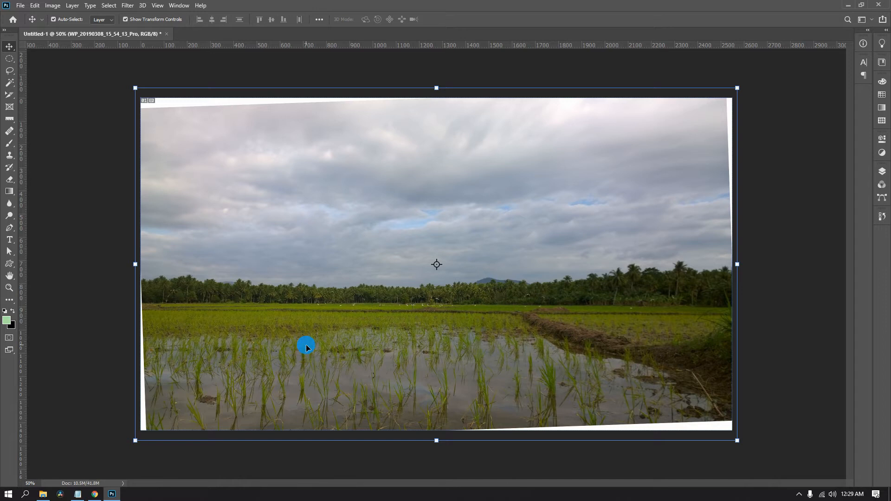
pyautogui.hotkey('ctrl', 'z')
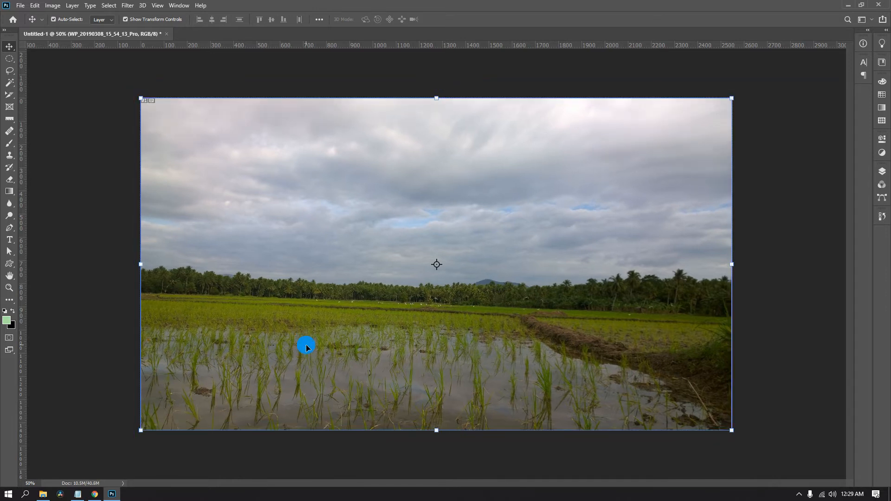
# Draw a ruler line about 1913 px long along the tilted horizon at the far edge of the rice field.
pyautogui.click(9, 120)
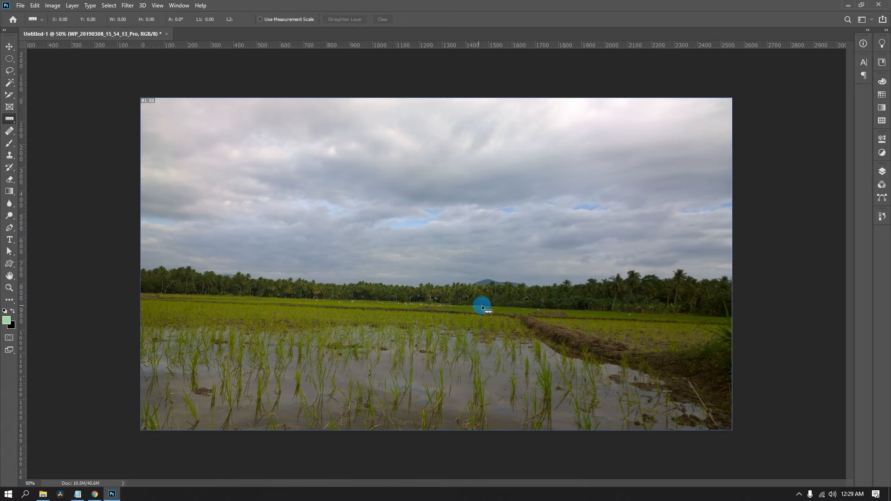
pyautogui.hotkey('ctrl', '+')
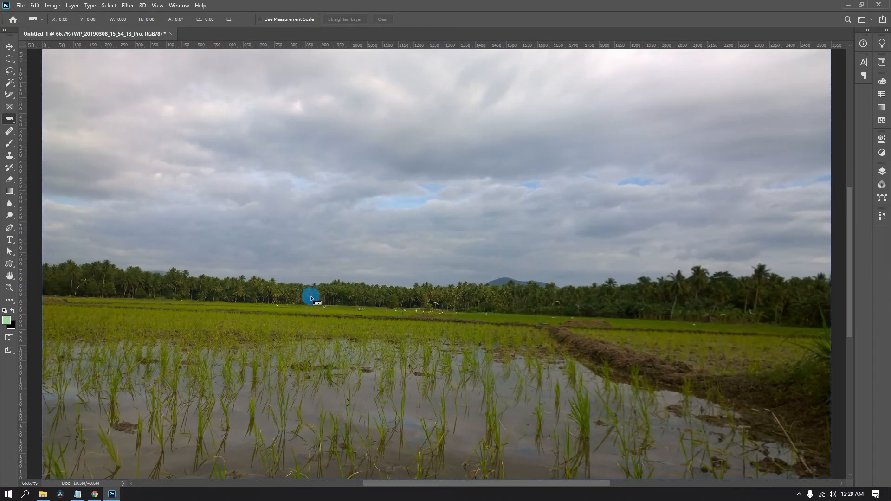
pyautogui.hotkey('ctrl', '-')
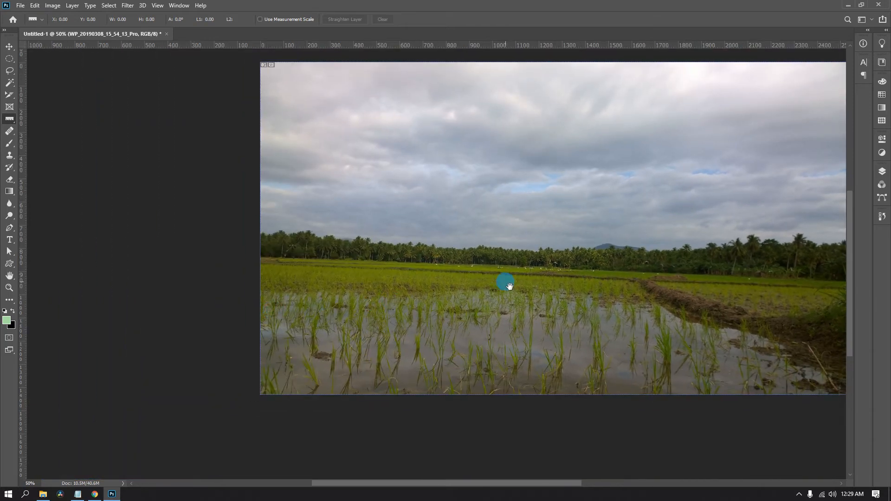
pyautogui.moveTo(509, 286); pyautogui.dragTo(352, 324)
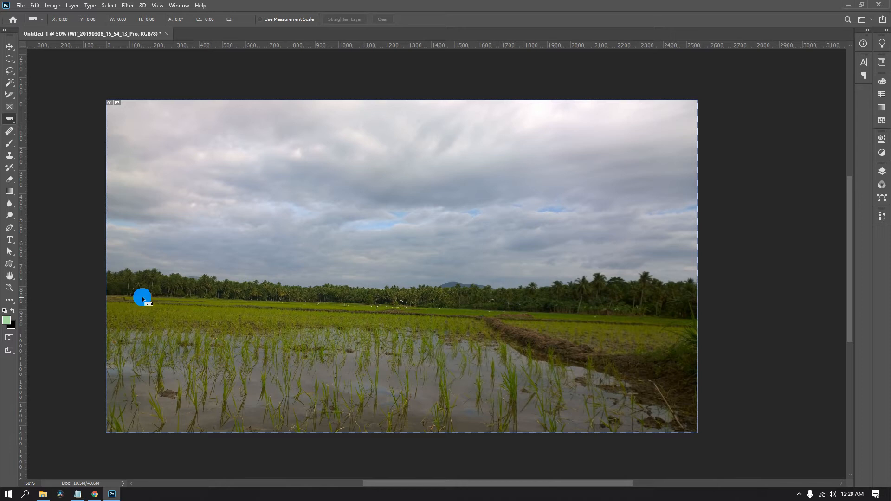
pyautogui.moveTo(141, 297); pyautogui.dragTo(579, 313)
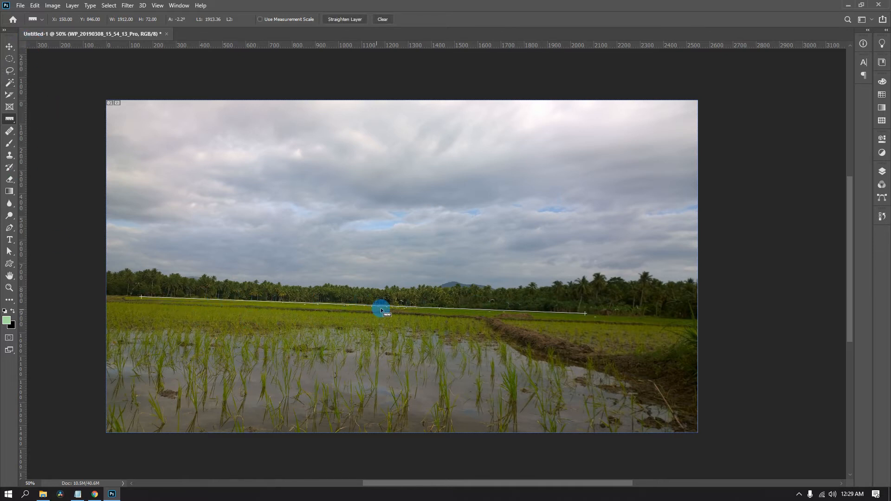
# Rotate the canvas by an arbitrary angle of 2.16° counter clockwise to level the horizon.
pyautogui.click(50, 6)
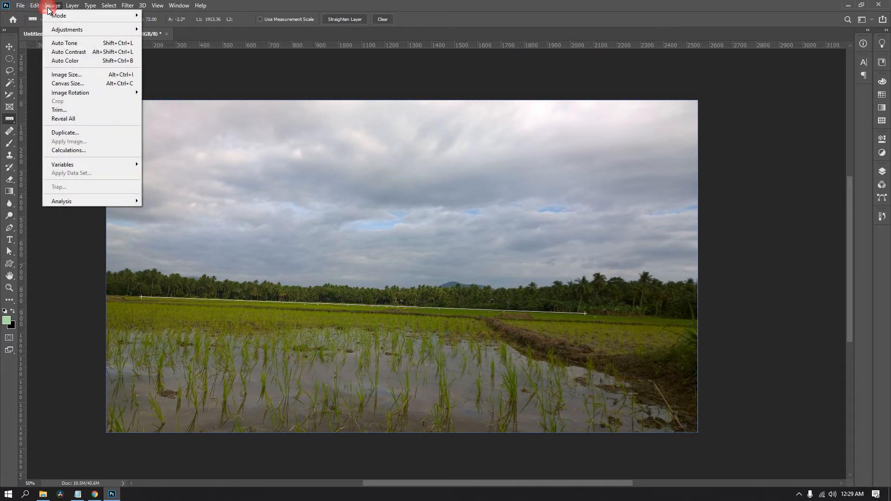
pyautogui.moveTo(55, 93)
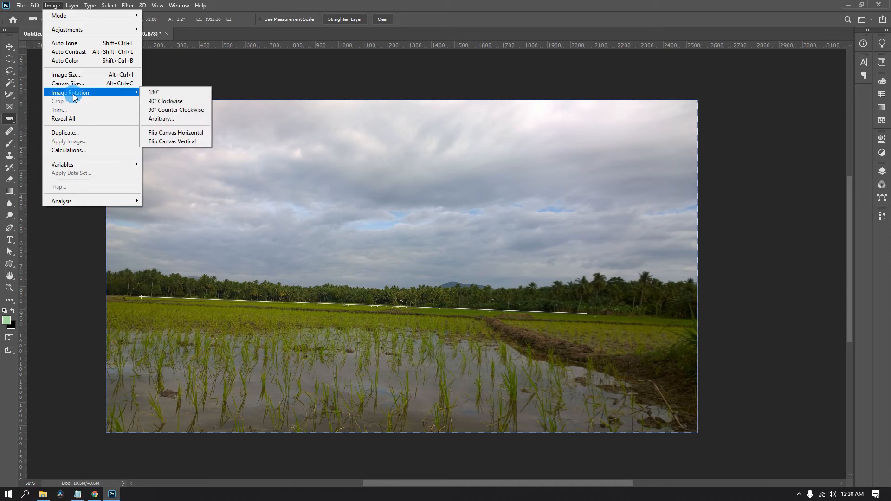
pyautogui.click(163, 122)
pyautogui.moveTo(430, 135); pyautogui.dragTo(240, 116)
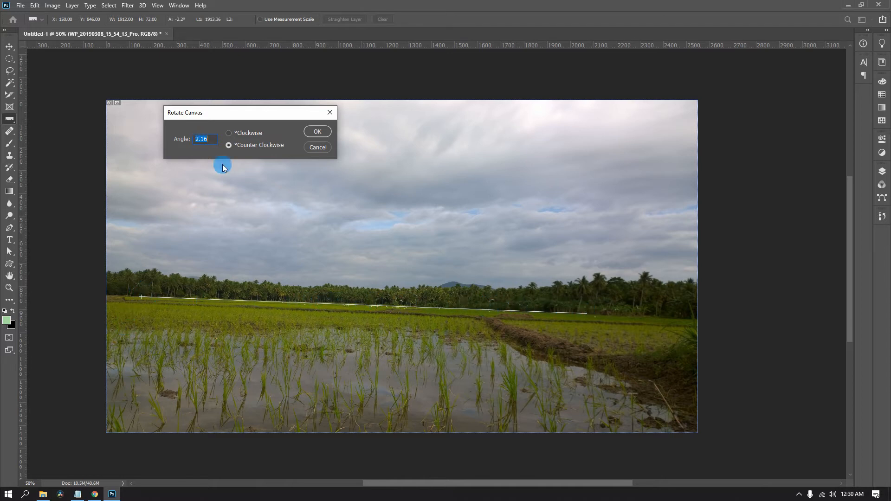
pyautogui.click(211, 141)
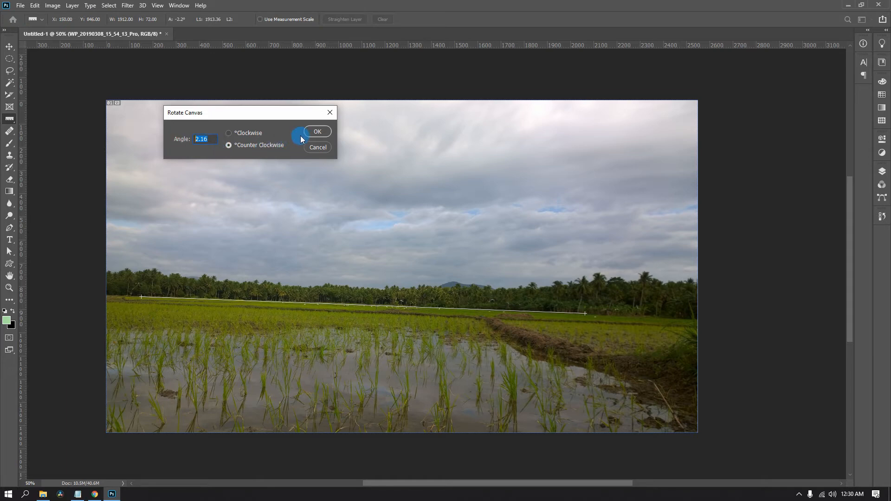
pyautogui.click(316, 131)
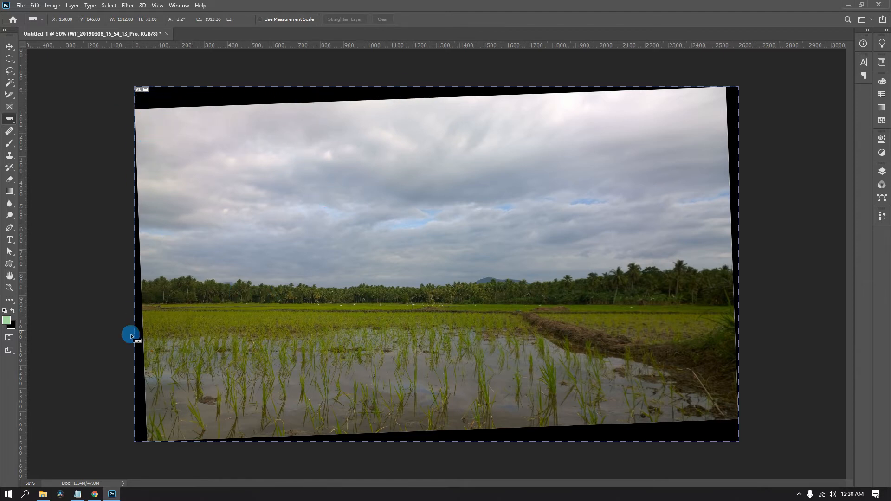
# Crop the rotated canvas with the Crop tool, trimming the black borders on all four sides of the photo.
pyautogui.click(10, 112)
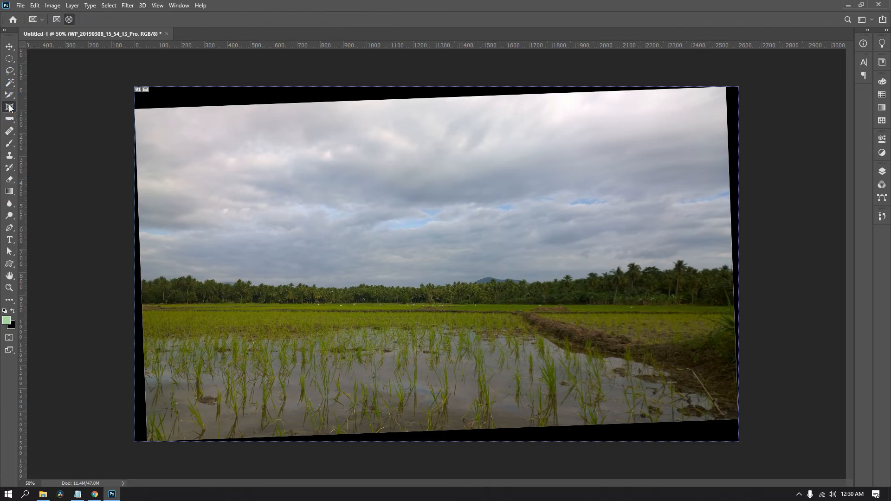
pyautogui.rightClick(10, 94)
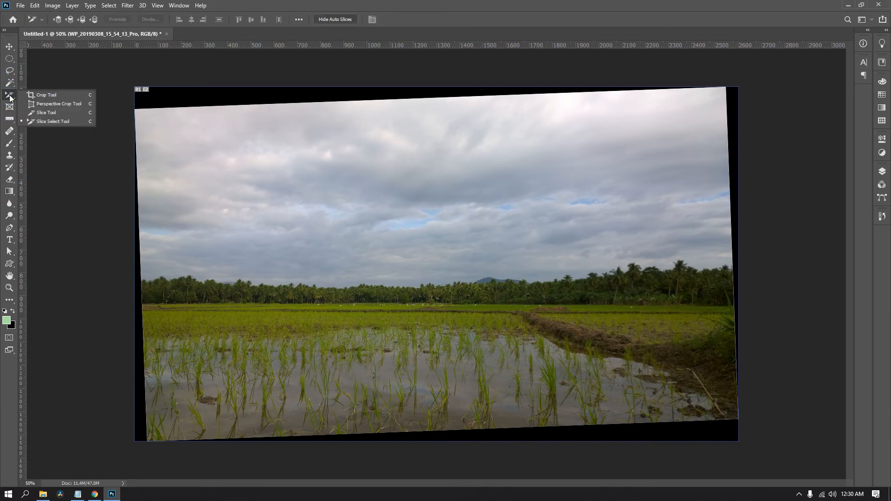
pyautogui.click(51, 93)
pyautogui.moveTo(436, 84); pyautogui.dragTo(441, 101)
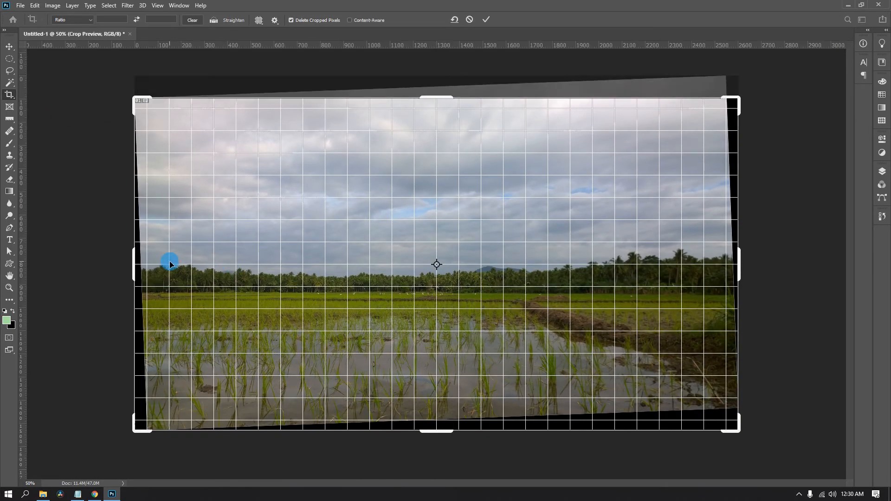
pyautogui.moveTo(135, 260); pyautogui.dragTo(150, 266)
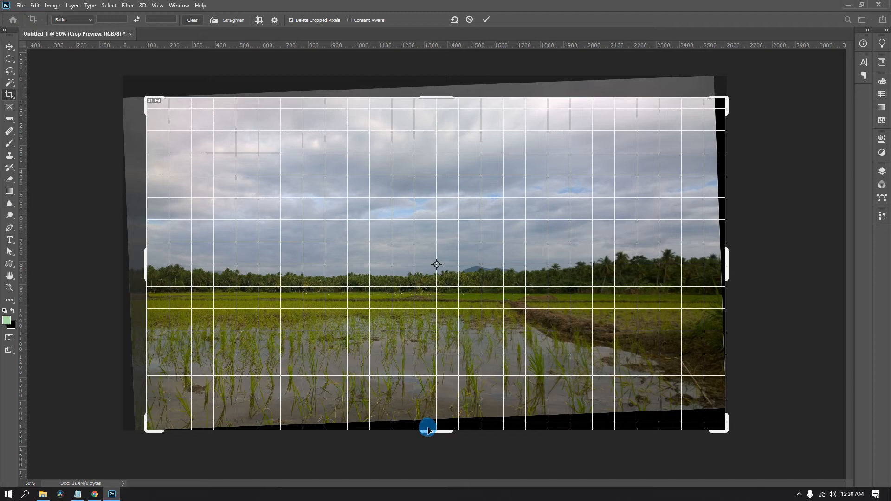
pyautogui.moveTo(435, 435); pyautogui.dragTo(437, 416)
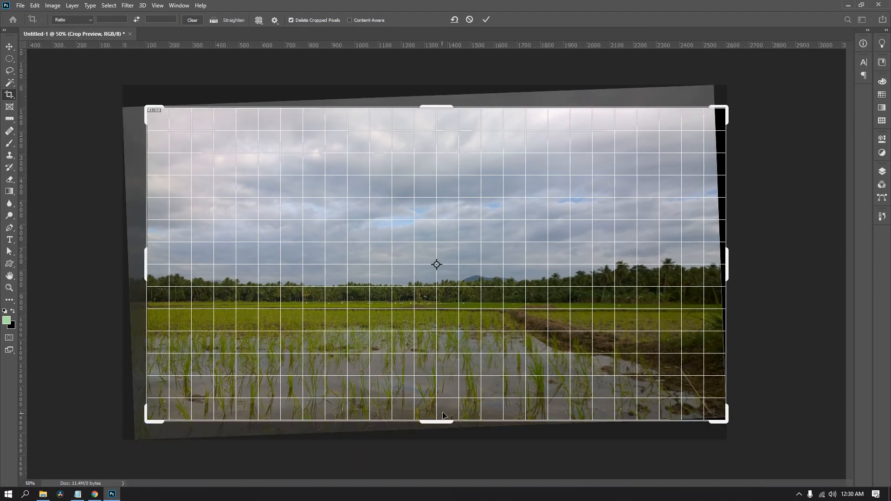
pyautogui.moveTo(733, 280); pyautogui.dragTo(720, 277)
pyautogui.press('Return')
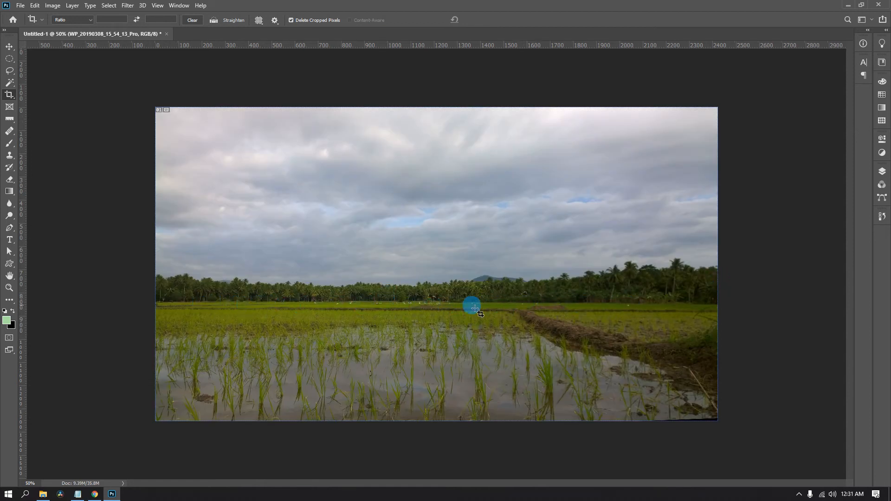
# Undo the crop and the canvas rotation.
pyautogui.hotkey('ctrl', 'z')
pyautogui.hotkey('ctrl', 'z')
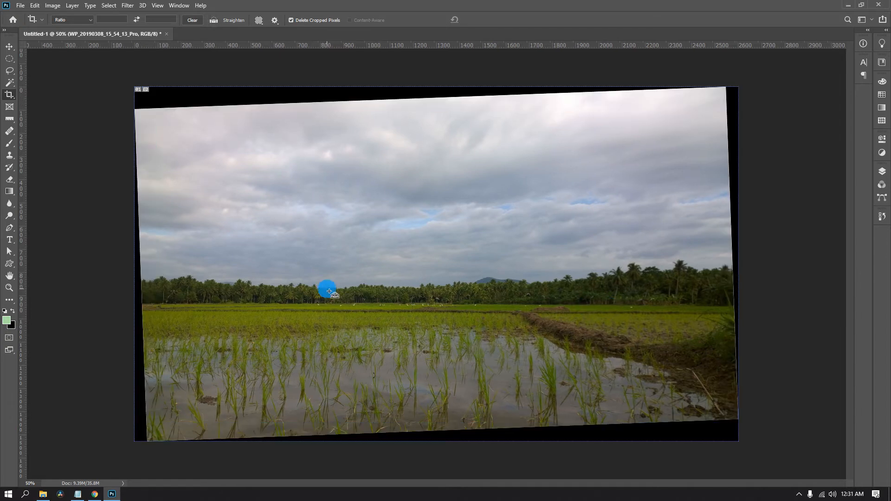
# Place a note near the photo's upper-left corner with the Note tool and enter the text "adsfasdfsdfdfds".
pyautogui.click(10, 119)
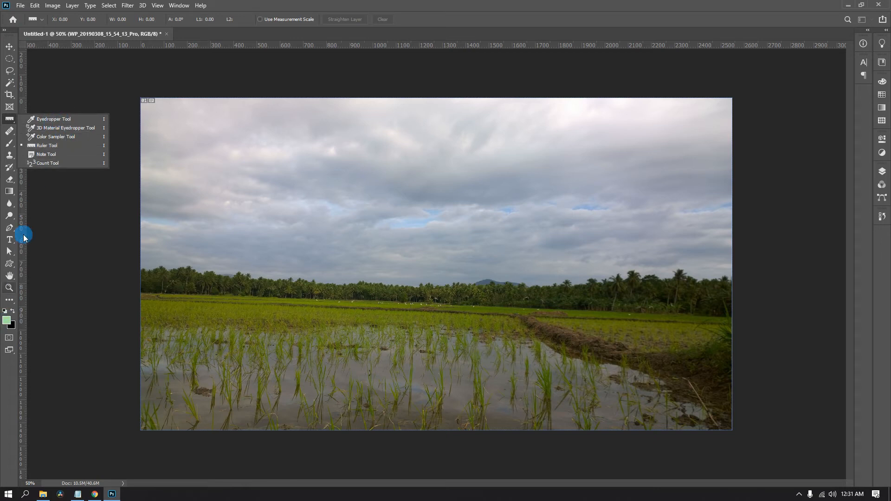
pyautogui.click(58, 148)
pyautogui.click(48, 155)
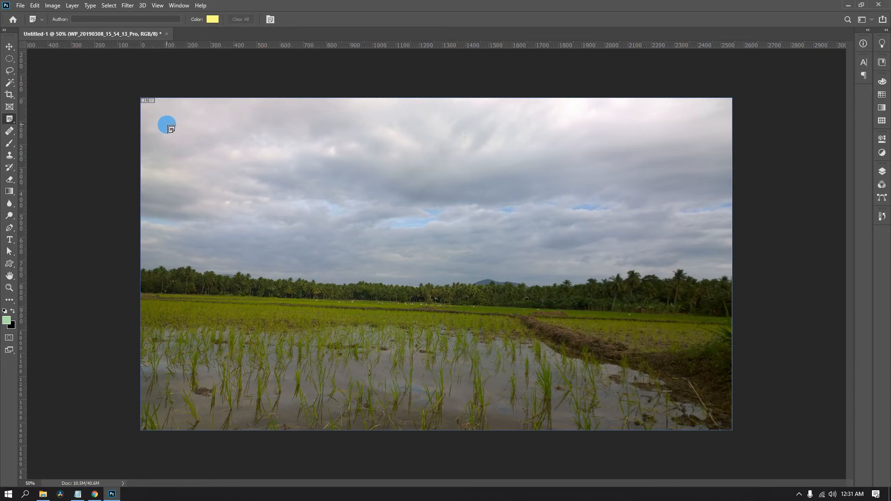
pyautogui.click(174, 131)
pyautogui.click(790, 116)
pyautogui.write('adsfasdfsdfdfds')
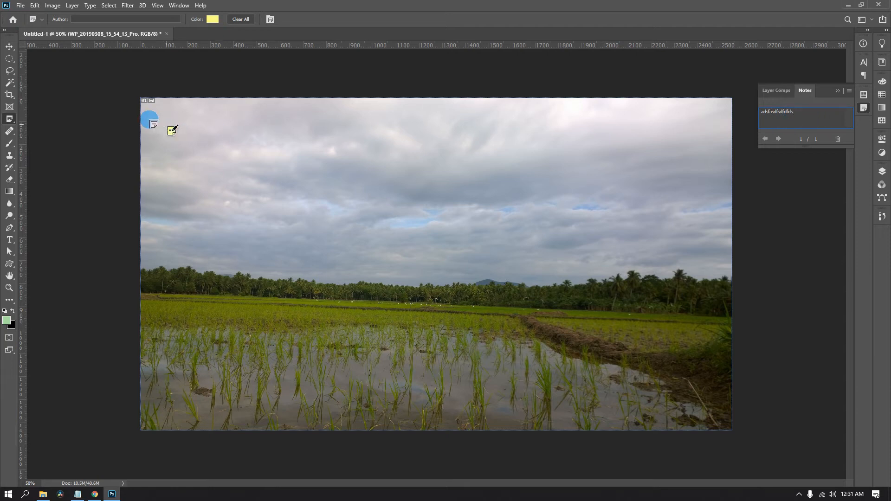
# Activate the Move tool, reopen the Layers panel and place the text cursor in the note's contents.
pyautogui.click(9, 46)
pyautogui.click(818, 122)
pyautogui.click(770, 251)
pyautogui.click(759, 229)
pyautogui.click(799, 111)
pyautogui.click(798, 111)
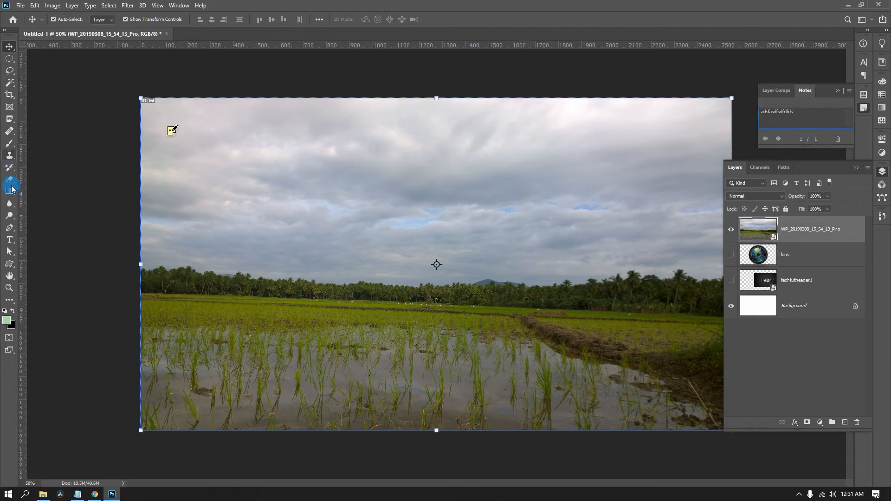
# Reactivate the Note tool and place a second, empty note in the clouds.
pyautogui.click(10, 131)
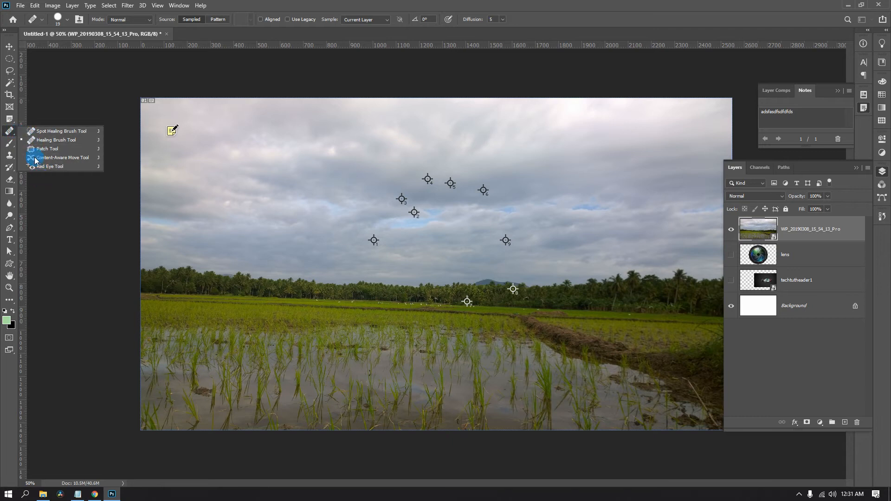
pyautogui.click(10, 119)
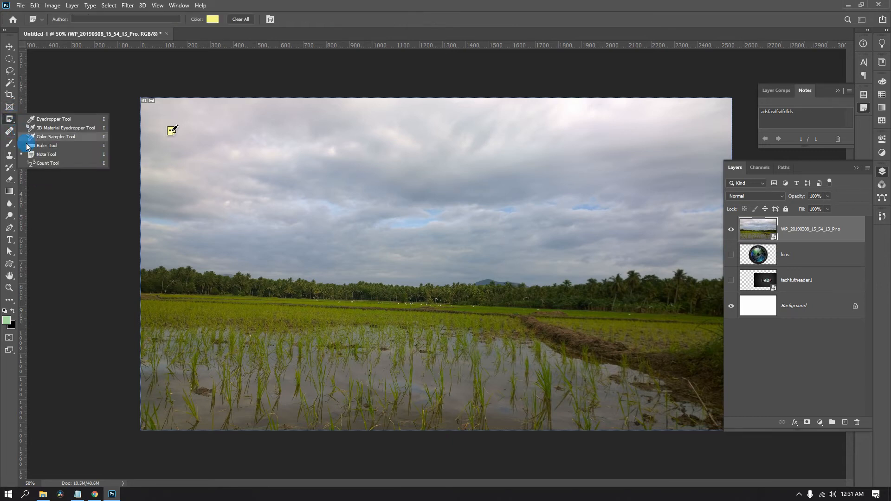
pyautogui.click(45, 156)
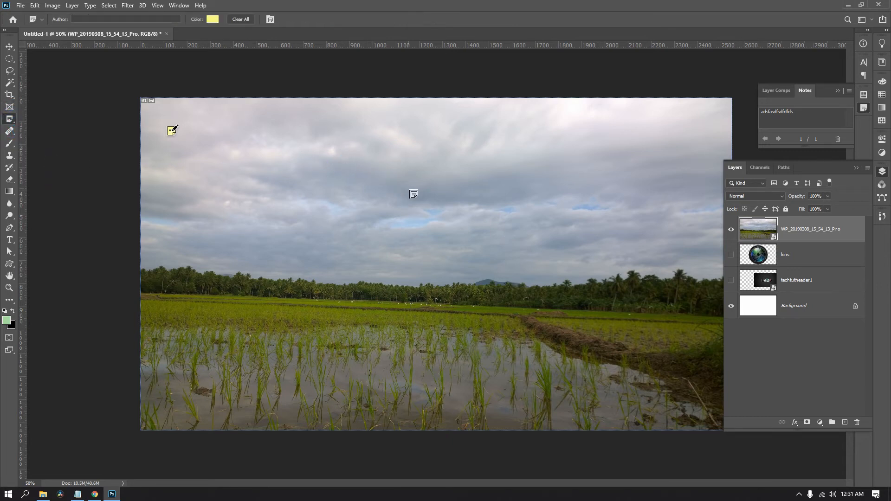
pyautogui.click(348, 167)
pyautogui.click(349, 167)
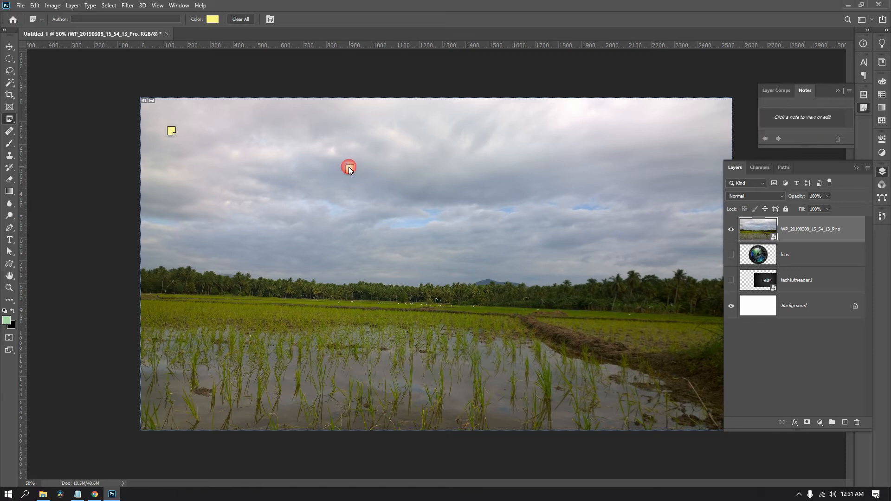
# Open the first note and select its text, and move the second note across the sky to the blue gap in the clouds.
pyautogui.click(171, 132)
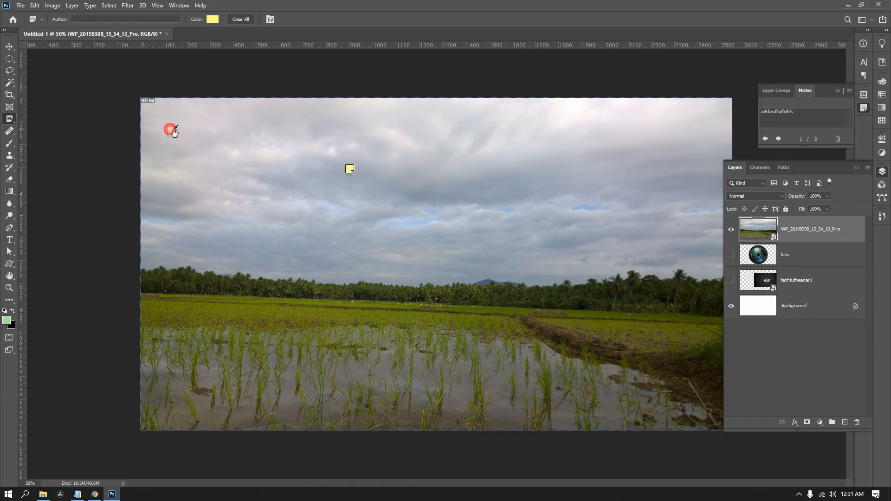
pyautogui.moveTo(799, 111); pyautogui.dragTo(745, 117)
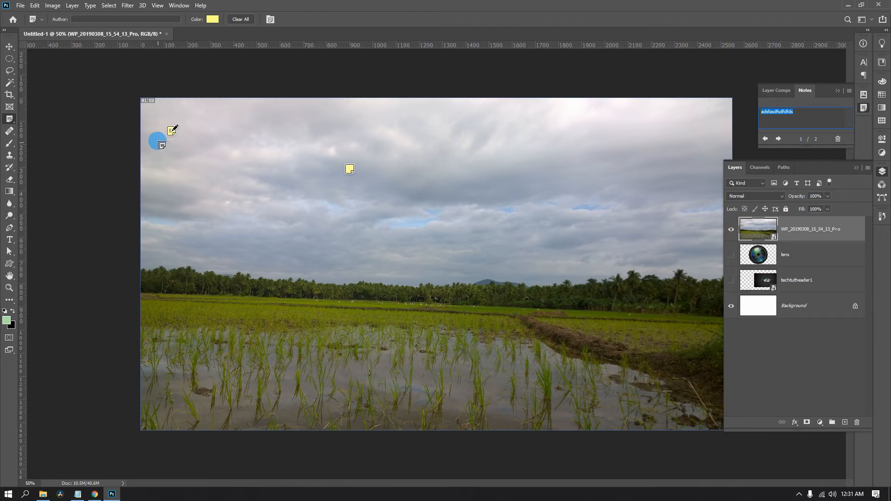
pyautogui.click(351, 169)
pyautogui.moveTo(350, 168); pyautogui.dragTo(466, 225)
pyautogui.moveTo(548, 214); pyautogui.dragTo(548, 214)
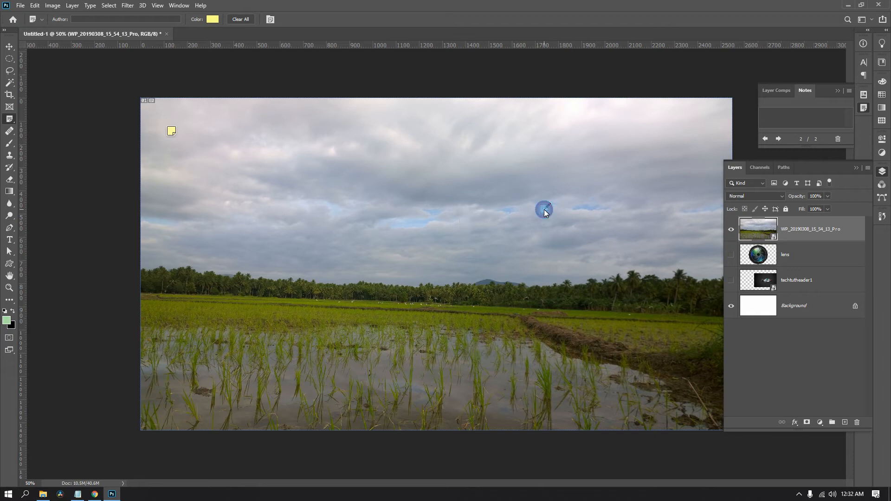
# Place a third, empty note at the tree line and reposition the second note in the sky above it.
pyautogui.click(446, 293)
pyautogui.moveTo(445, 291); pyautogui.dragTo(441, 299)
pyautogui.click(442, 300)
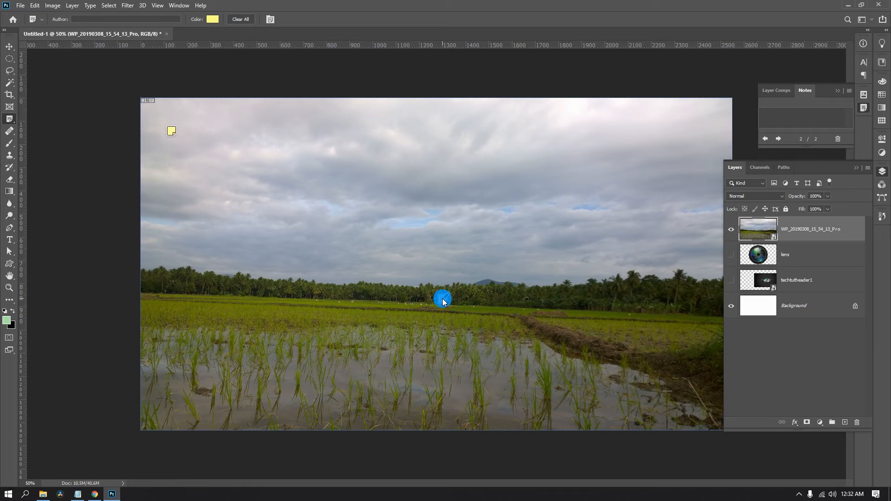
pyautogui.moveTo(442, 300); pyautogui.dragTo(448, 276)
pyautogui.click(390, 286)
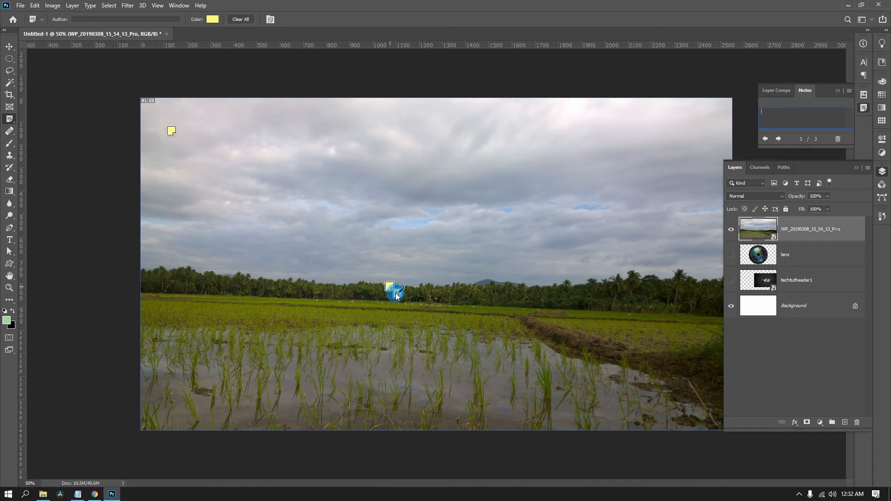
pyautogui.moveTo(399, 296); pyautogui.dragTo(411, 210)
pyautogui.doubleClick(414, 211)
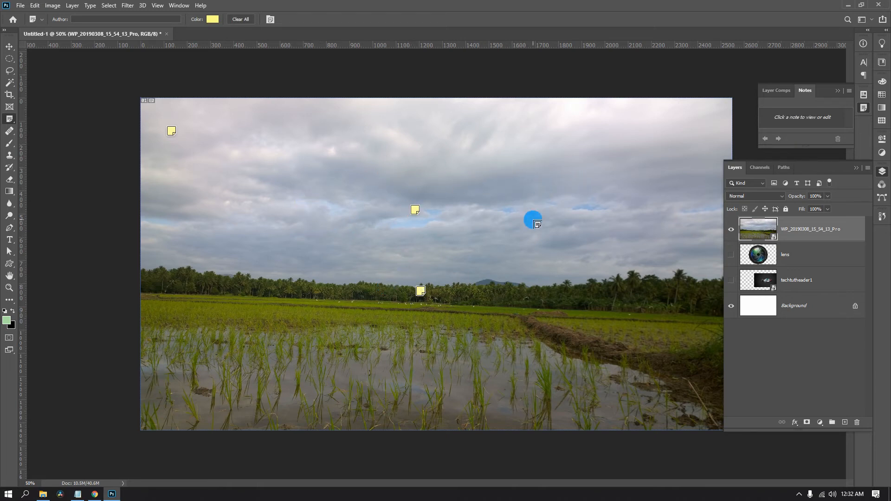
# Check the three notes one by one and clear all notes from the photo.
pyautogui.click(415, 210)
pyautogui.click(420, 291)
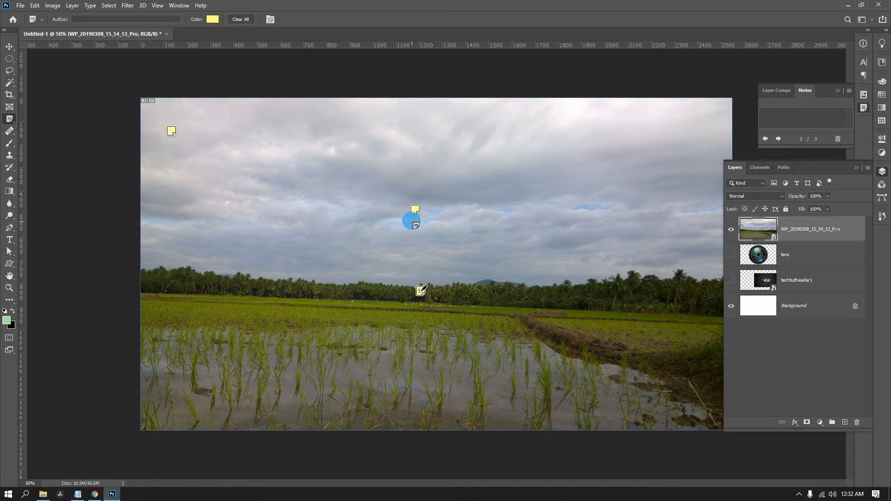
pyautogui.click(173, 131)
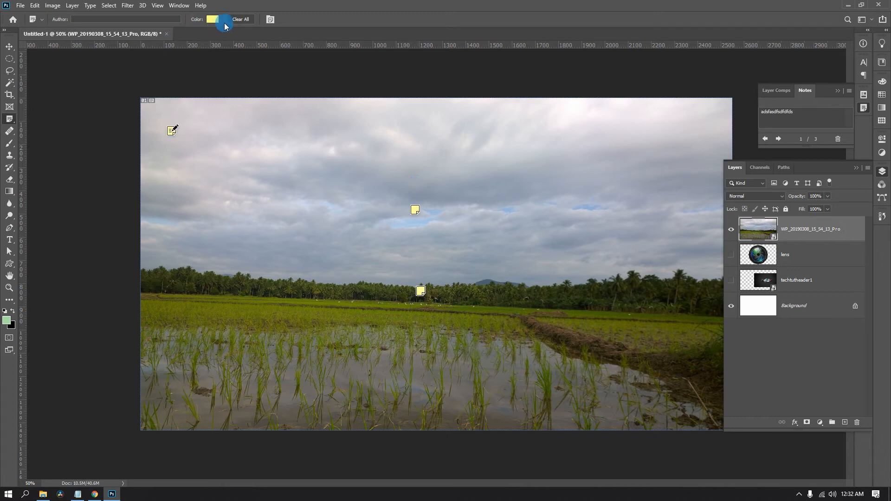
pyautogui.click(245, 19)
pyautogui.click(402, 184)
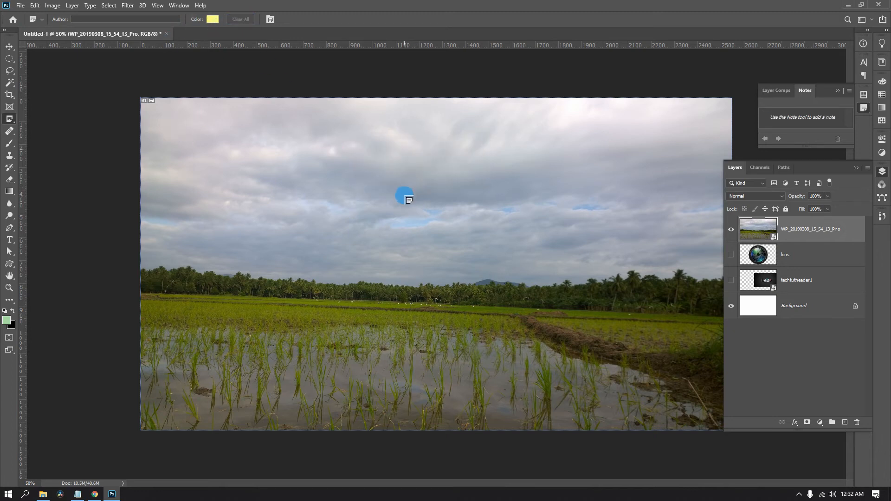
# Activate the Count tool and number seven white birds along the far edge of the rice field.
pyautogui.rightClick(9, 119)
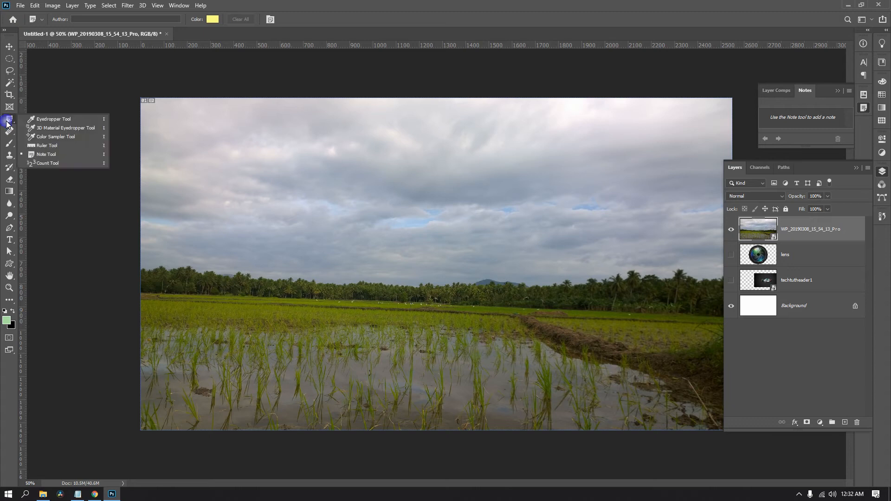
pyautogui.click(45, 165)
pyautogui.click(259, 161)
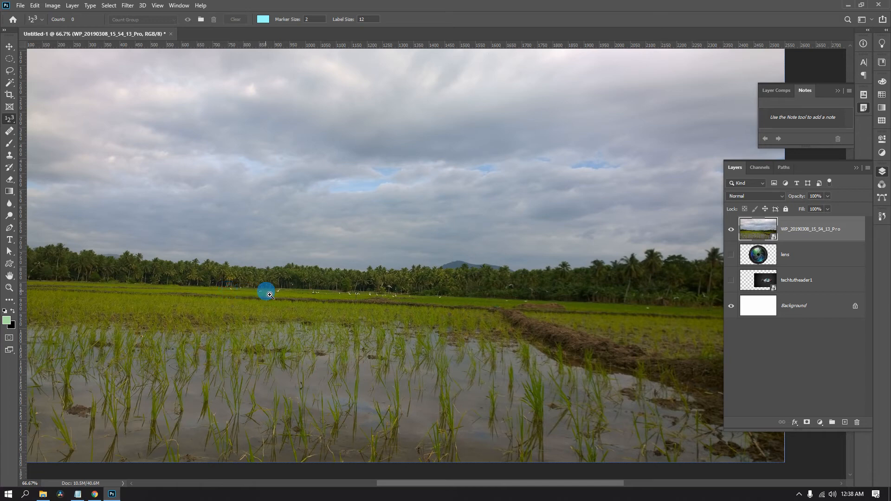
pyautogui.keyDown('ctrl'); pyautogui.click(238, 297); pyautogui.keyUp('ctrl')
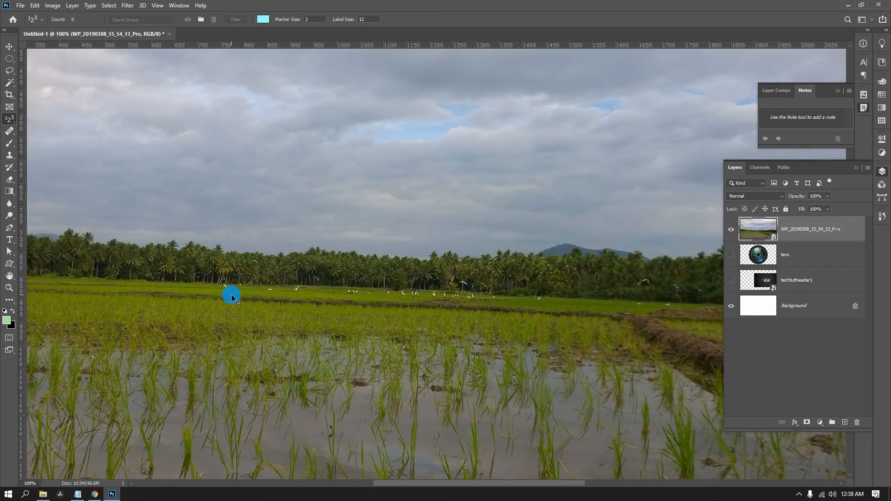
pyautogui.keyDown('ctrl'); pyautogui.click(231, 294); pyautogui.keyUp('ctrl')
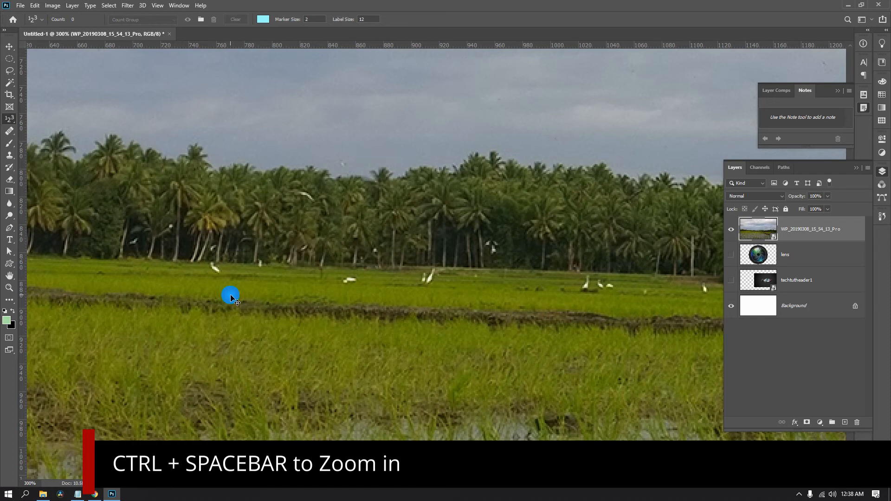
pyautogui.keyDown('ctrl'); pyautogui.click(231, 295); pyautogui.keyUp('ctrl')
pyautogui.moveTo(238, 296); pyautogui.dragTo(216, 334)
pyautogui.moveTo(279, 327); pyautogui.dragTo(223, 335)
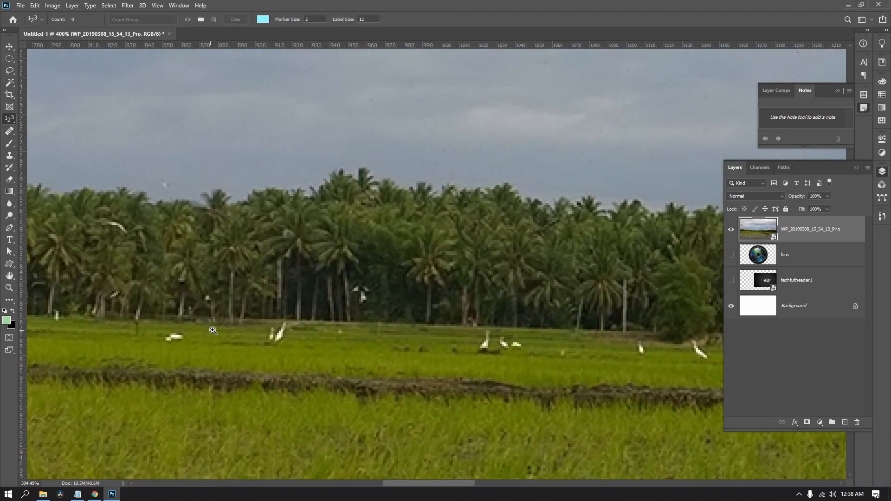
pyautogui.keyDown('alt'); pyautogui.click(248, 336); pyautogui.keyUp('alt')
pyautogui.moveTo(250, 335); pyautogui.dragTo(368, 319)
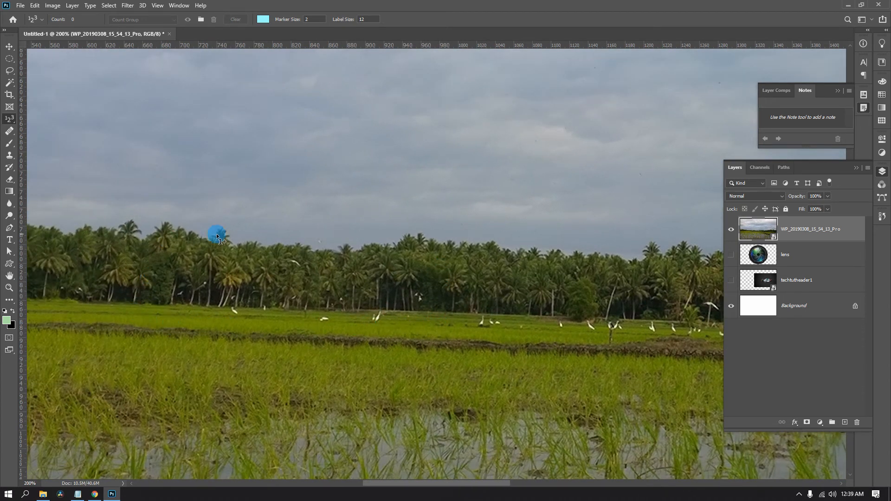
pyautogui.keyDown('ctrl'); pyautogui.click(387, 315); pyautogui.keyUp('ctrl')
pyautogui.moveTo(388, 316); pyautogui.dragTo(438, 314)
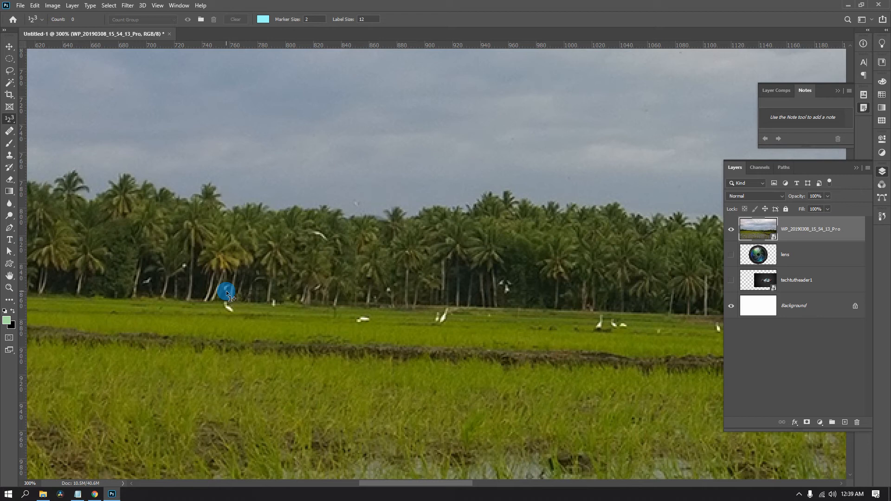
pyautogui.click(227, 304)
pyautogui.click(444, 318)
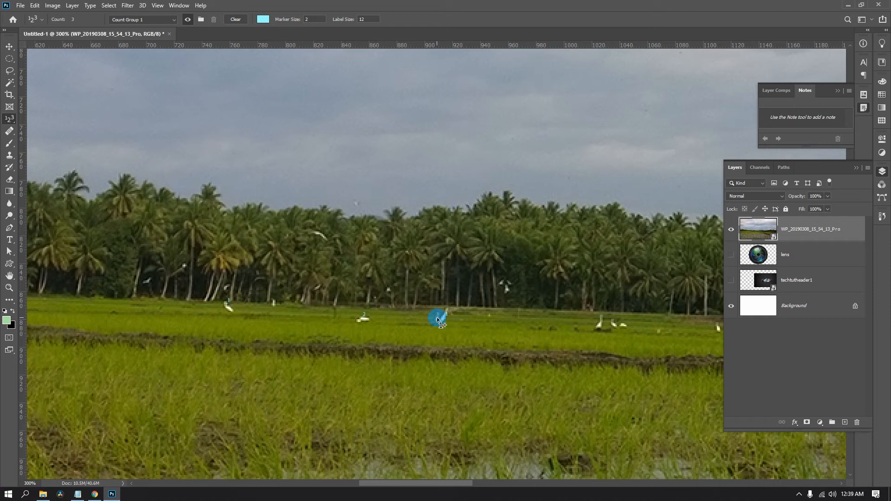
pyautogui.click(600, 323)
# Set the count marker size to 10 and label size to 27, and change the count color to red.
pyautogui.moveTo(347, 23)
pyautogui.mouseDown()
pyautogui.moveTo(356, 23)
pyautogui.moveTo(287, 27)
pyautogui.moveTo(197, 265)
pyautogui.moveTo(226, 293)
pyautogui.moveTo(302, 22)
pyautogui.moveTo(294, 18)
pyautogui.moveTo(326, 211)
pyautogui.mouseUp()
pyautogui.moveTo(343, 20); pyautogui.dragTo(349, 21)
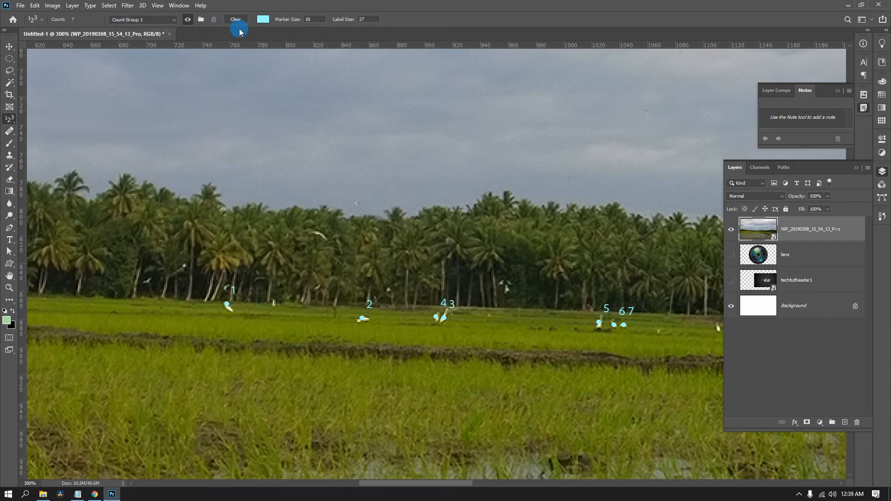
pyautogui.click(263, 22)
pyautogui.moveTo(572, 94); pyautogui.dragTo(572, 75)
pyautogui.click(647, 71)
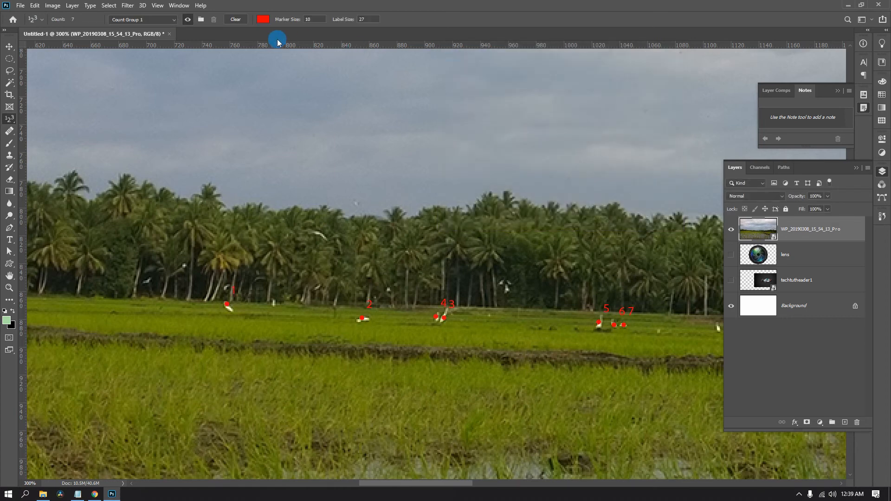
# Rename Count Group 1 as "red group" and add a count mark on the bird flying in front of the palm trees.
pyautogui.click(159, 19)
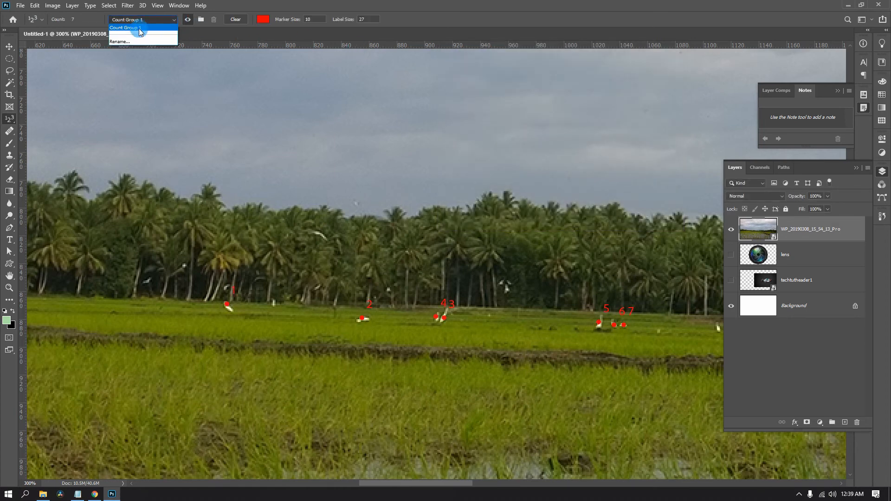
pyautogui.click(119, 41)
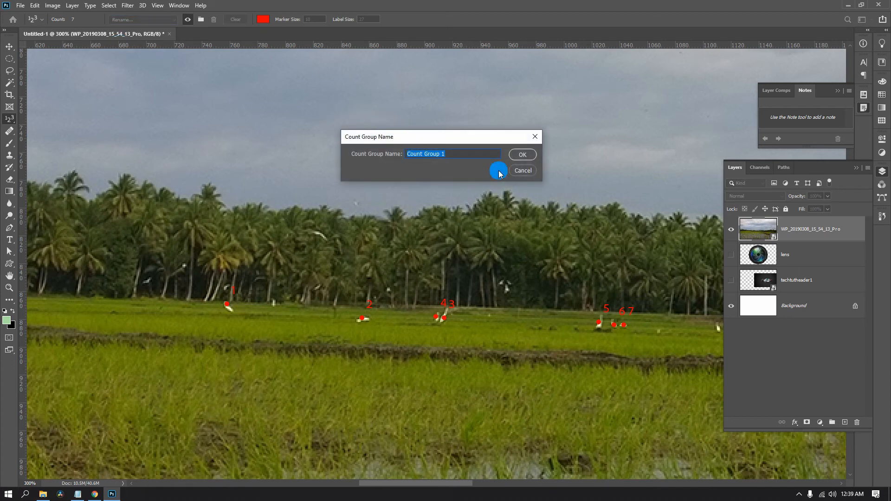
pyautogui.write('red group')
pyautogui.press('Return')
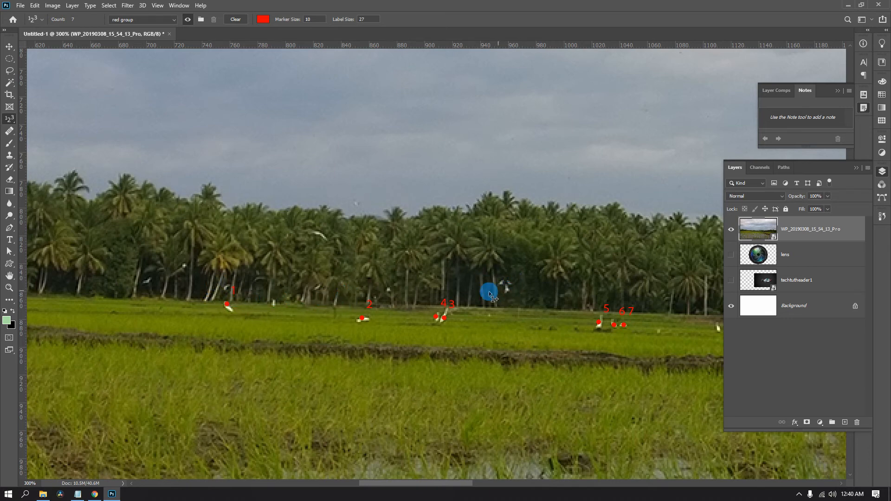
pyautogui.click(319, 230)
# Create a second count group named Count Group 2 for the birds farther along the field.
pyautogui.press('space')
pyautogui.moveTo(325, 208); pyautogui.dragTo(86, 219)
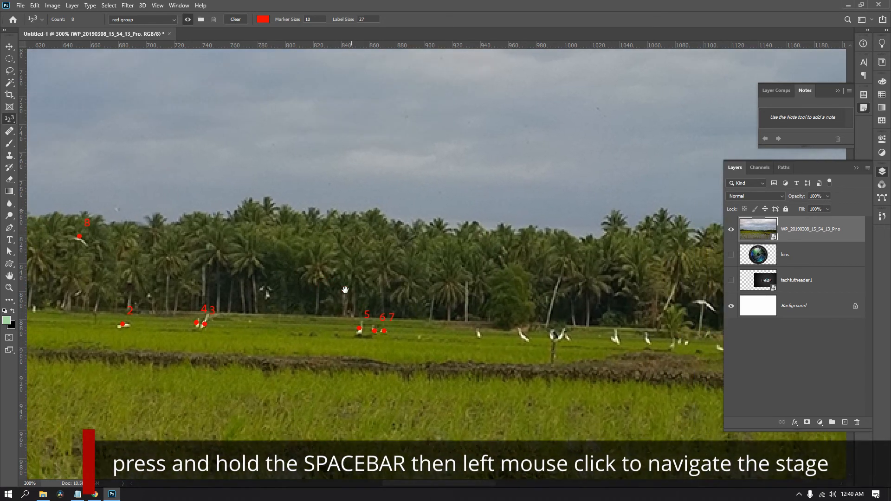
pyautogui.moveTo(365, 288); pyautogui.dragTo(210, 232)
pyautogui.moveTo(537, 258); pyautogui.dragTo(389, 270)
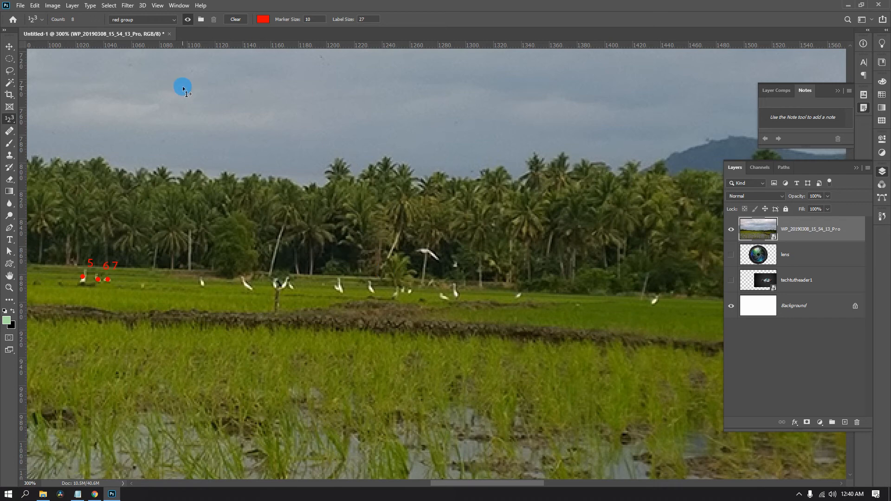
pyautogui.click(201, 20)
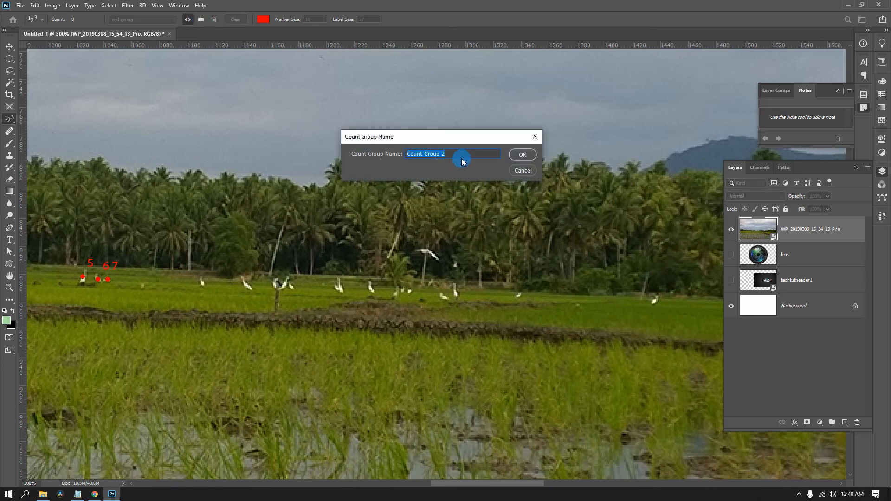
pyautogui.click(376, 154)
pyautogui.click(521, 154)
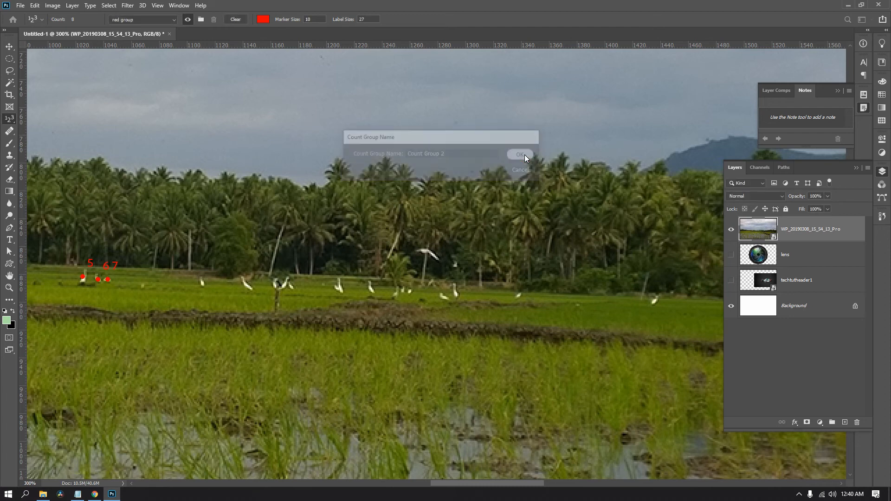
# Number eight more white birds in Count Group 2, including the one flying in front of the palms.
pyautogui.click(203, 279)
pyautogui.click(247, 282)
pyautogui.click(283, 284)
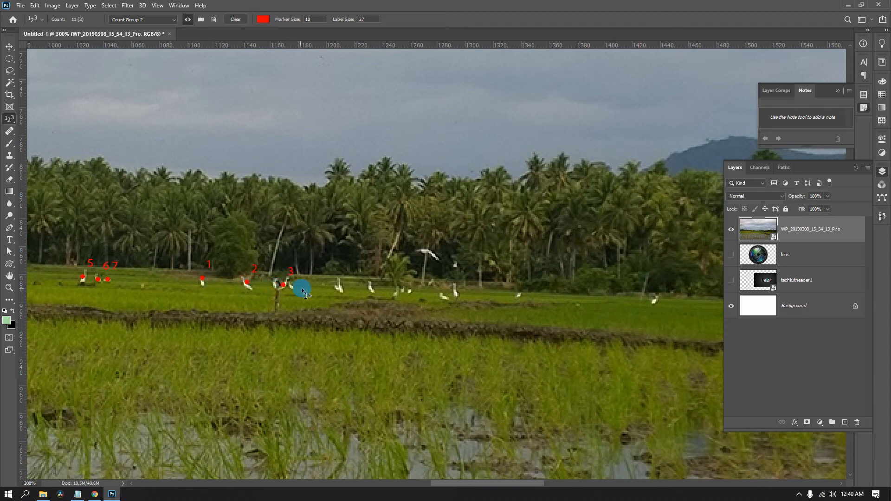
pyautogui.click(340, 288)
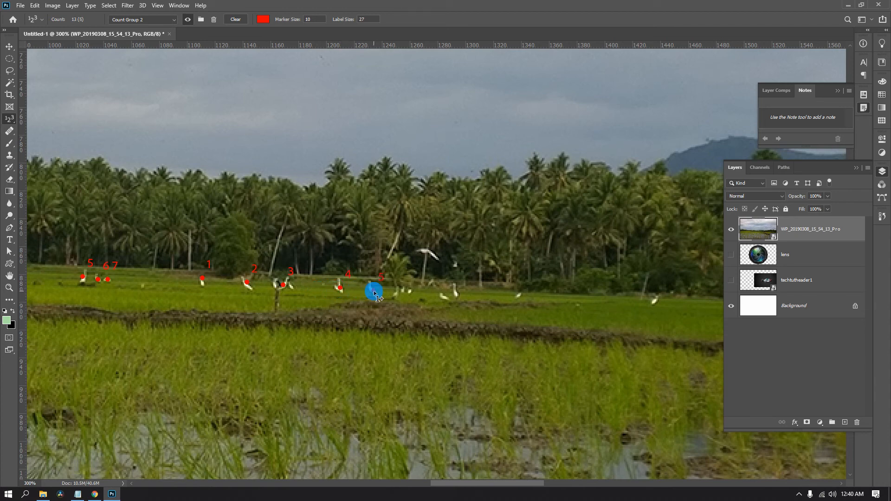
pyautogui.click(424, 253)
pyautogui.click(439, 295)
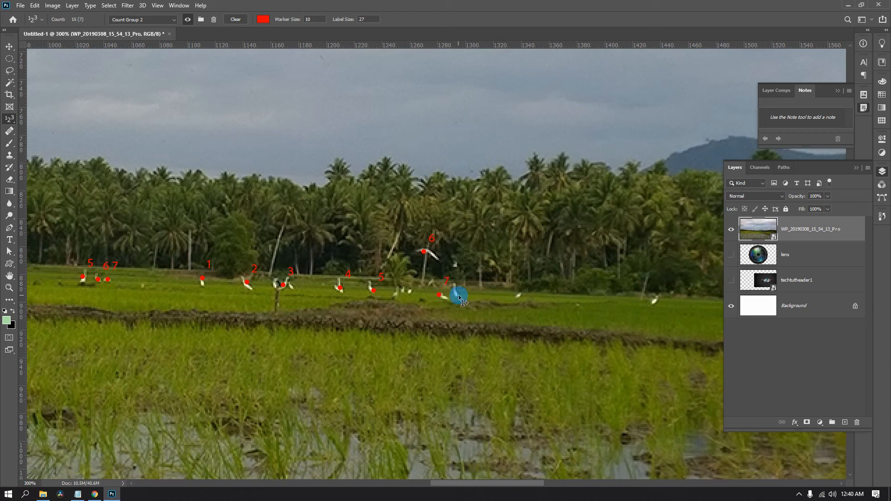
pyautogui.click(458, 295)
# Change the color of Count Group 2's markers and labels to blue.
pyautogui.click(161, 20)
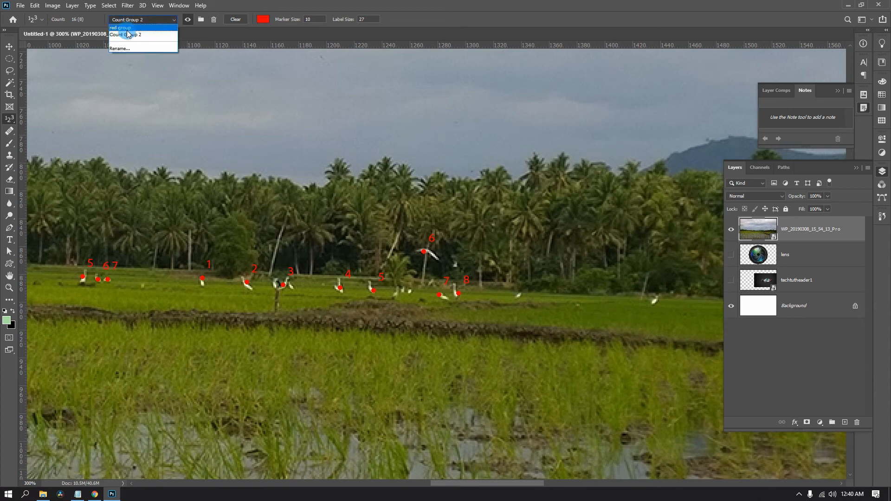
pyautogui.click(256, 2)
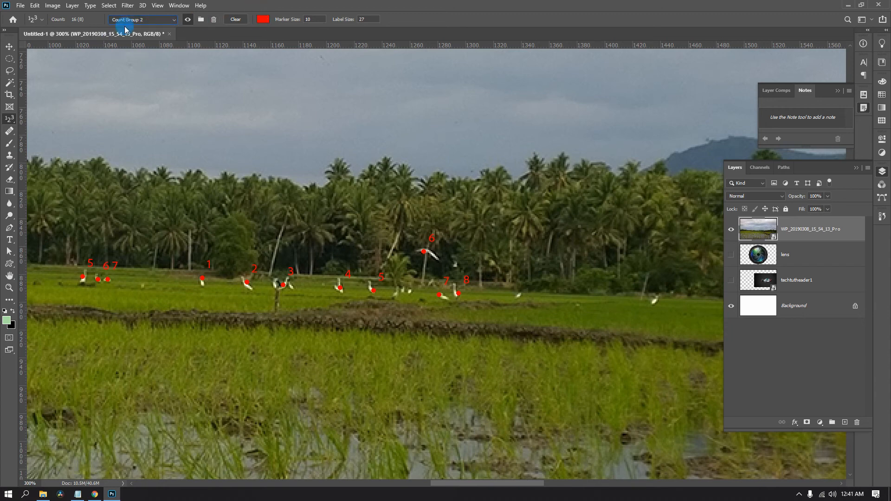
pyautogui.click(263, 20)
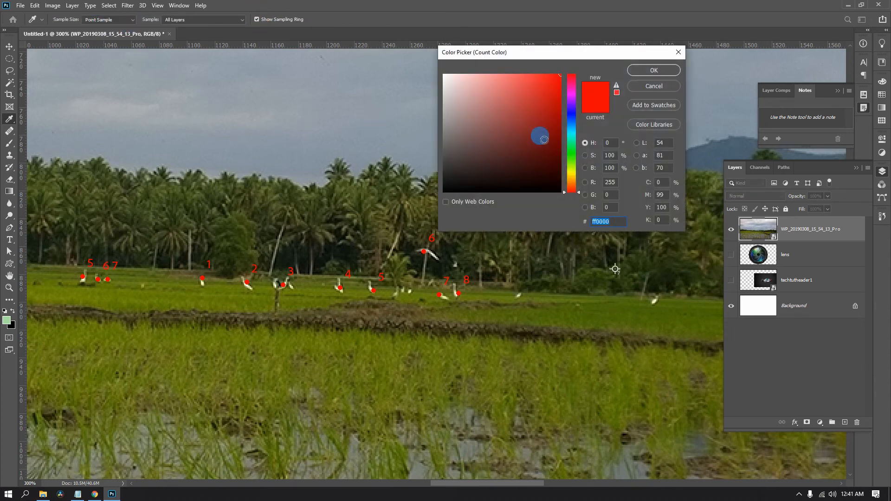
pyautogui.click(575, 143)
pyautogui.moveTo(574, 143)
pyautogui.mouseDown()
pyautogui.moveTo(573, 128)
pyautogui.moveTo(573, 177)
pyautogui.moveTo(571, 132)
pyautogui.mouseUp()
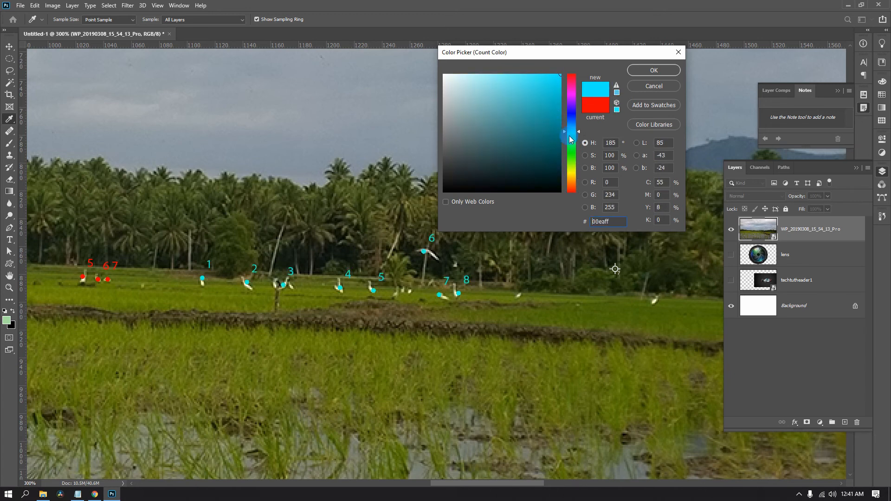
pyautogui.click(638, 71)
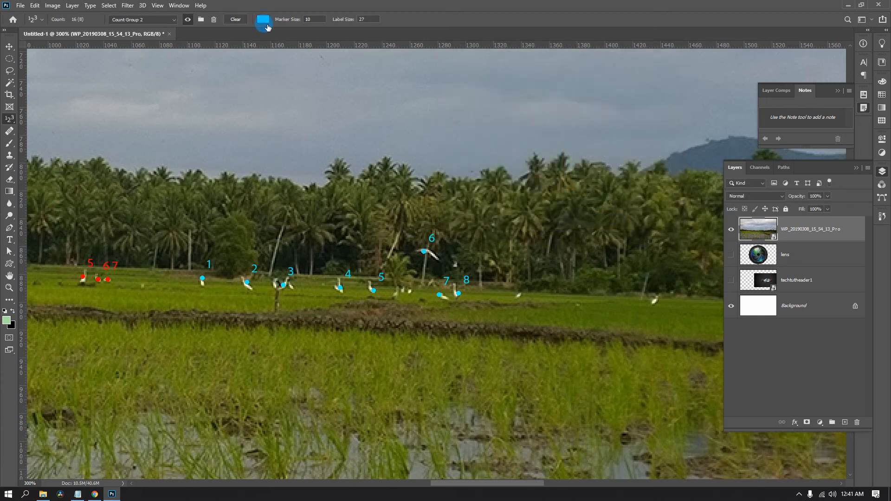
pyautogui.click(263, 21)
pyautogui.click(571, 121)
pyautogui.moveTo(572, 124); pyautogui.dragTo(573, 129)
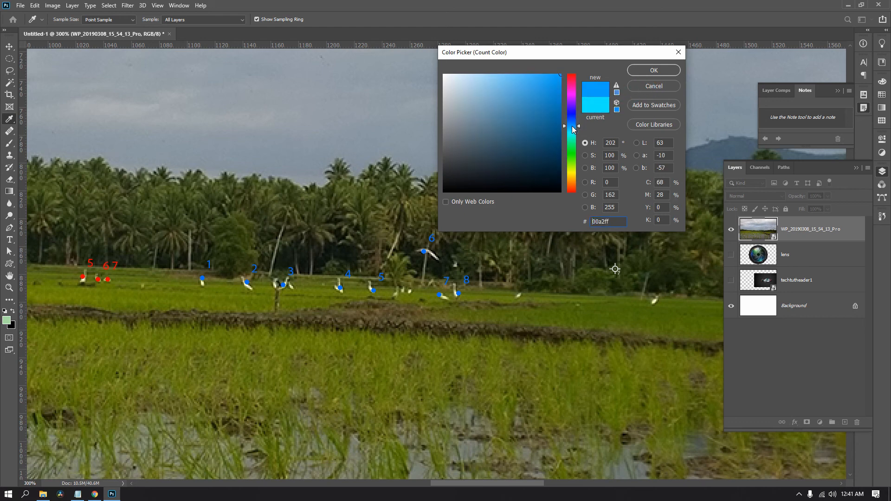
pyautogui.click(654, 70)
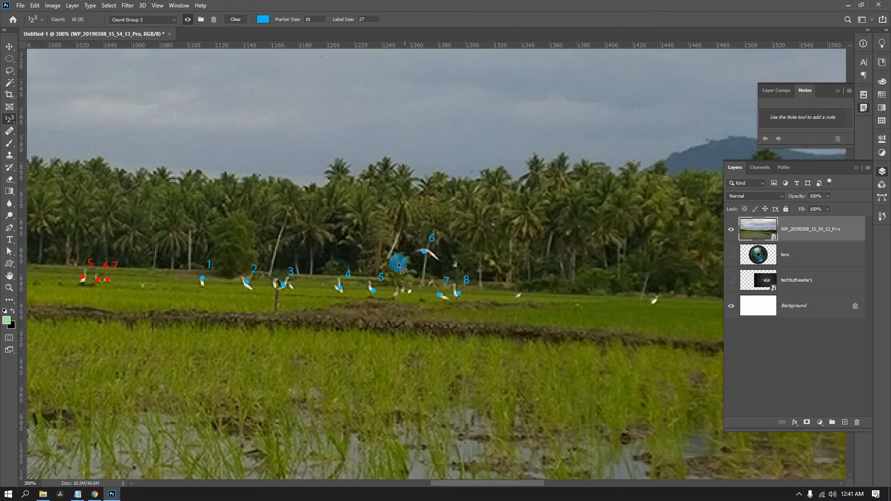
# Switch the active count group to "red group".
pyautogui.click(170, 24)
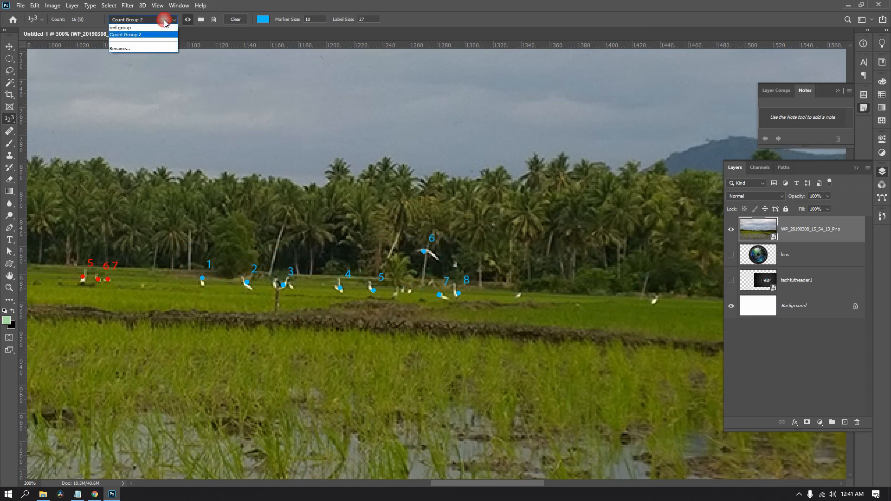
pyautogui.click(140, 28)
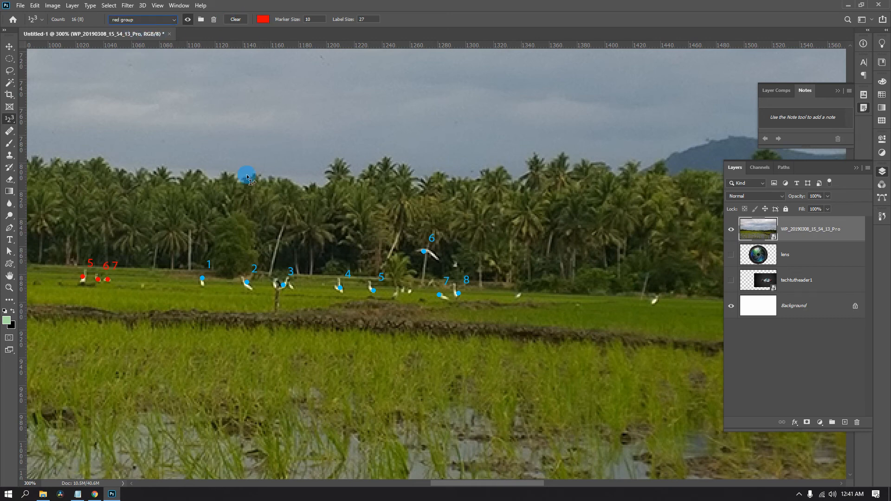
# Make Count Group 2 the active count group and number one more bird farther along the field.
pyautogui.moveTo(175, 235); pyautogui.dragTo(551, 240)
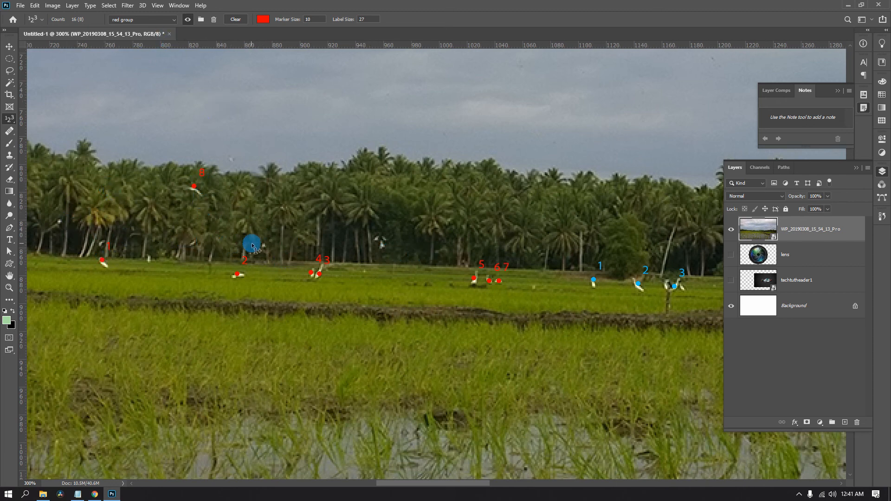
pyautogui.moveTo(280, 251); pyautogui.dragTo(131, 246)
pyautogui.click(149, 20)
pyautogui.click(125, 33)
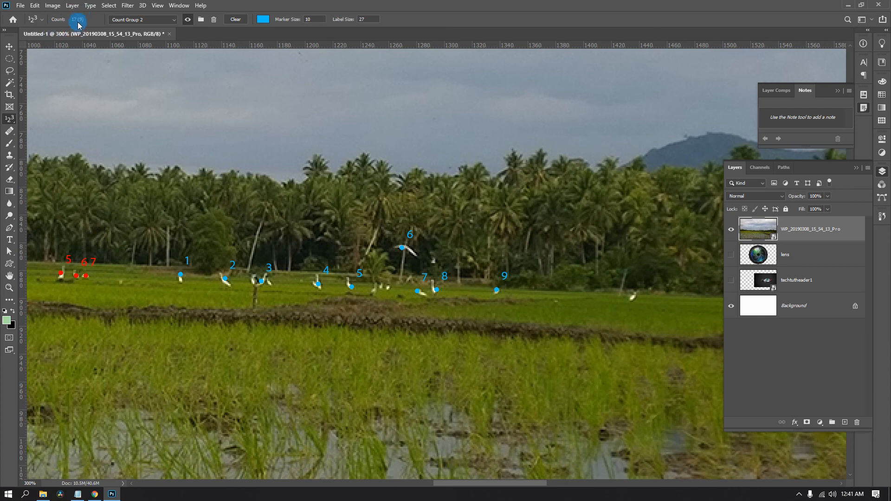
# Make "red group" the active count group again and examine its numbered birds.
pyautogui.click(165, 20)
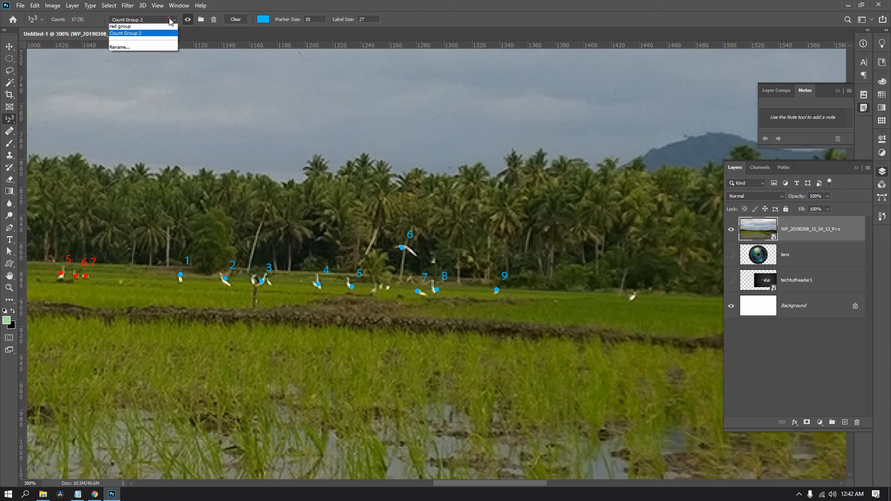
pyautogui.click(138, 28)
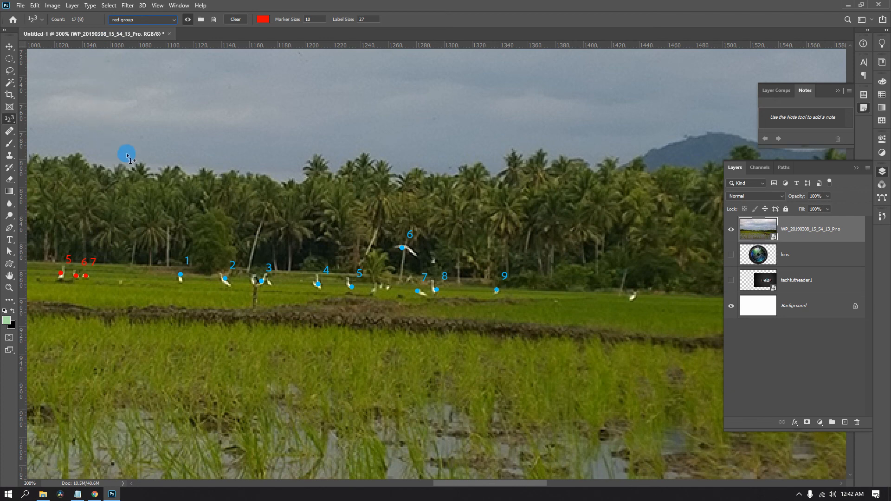
pyautogui.moveTo(132, 167); pyautogui.dragTo(464, 177)
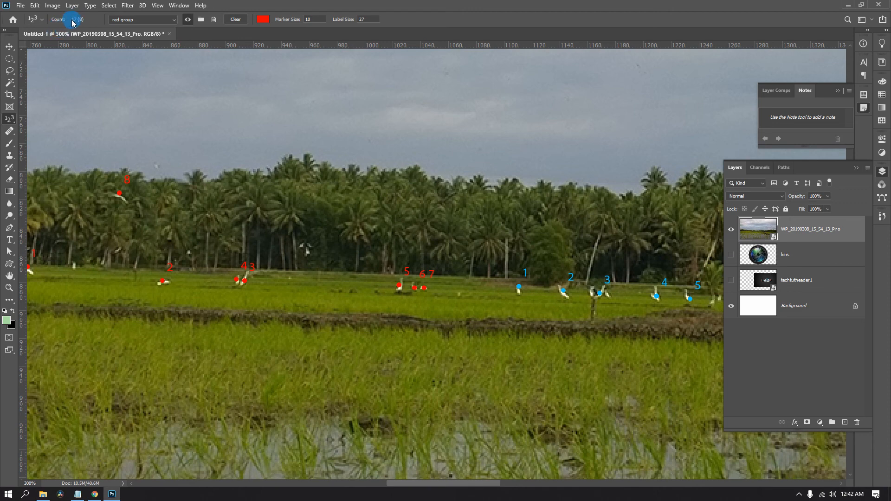
# Switch to Count Group 2 and rename it "blue groud".
pyautogui.click(139, 21)
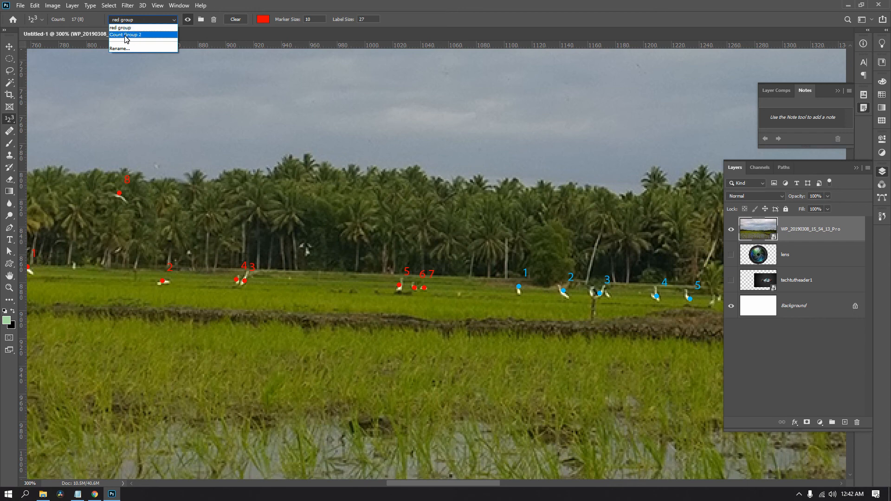
pyautogui.click(126, 36)
pyautogui.click(163, 20)
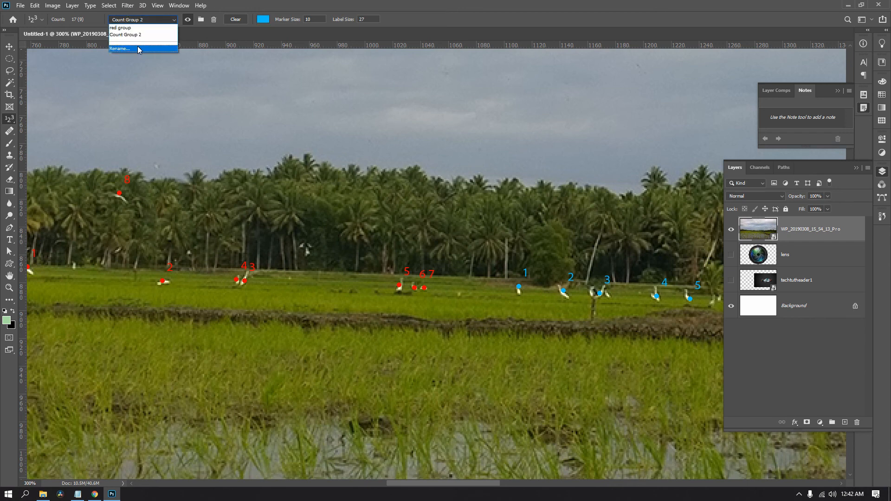
pyautogui.click(138, 49)
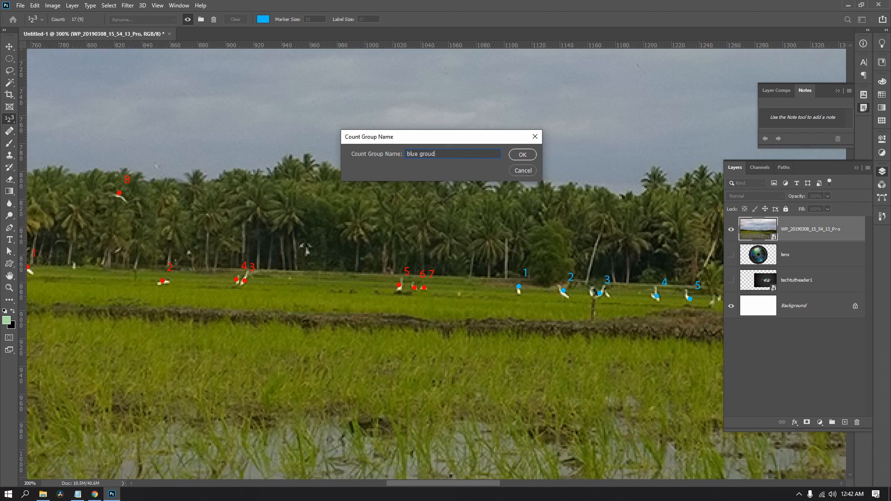
pyautogui.write('blue groud')
pyautogui.press('Return')
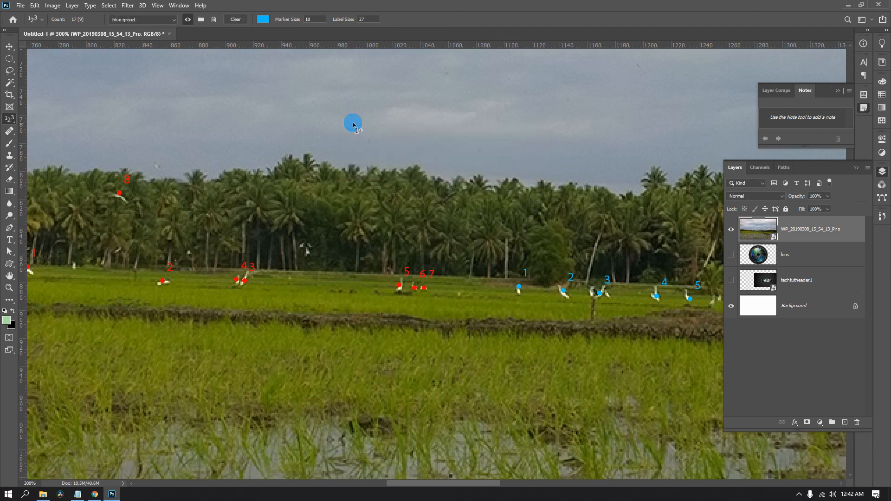
# Correct the misspelled name of the blue-marked count group to "blue group".
pyautogui.click(139, 20)
pyautogui.click(132, 49)
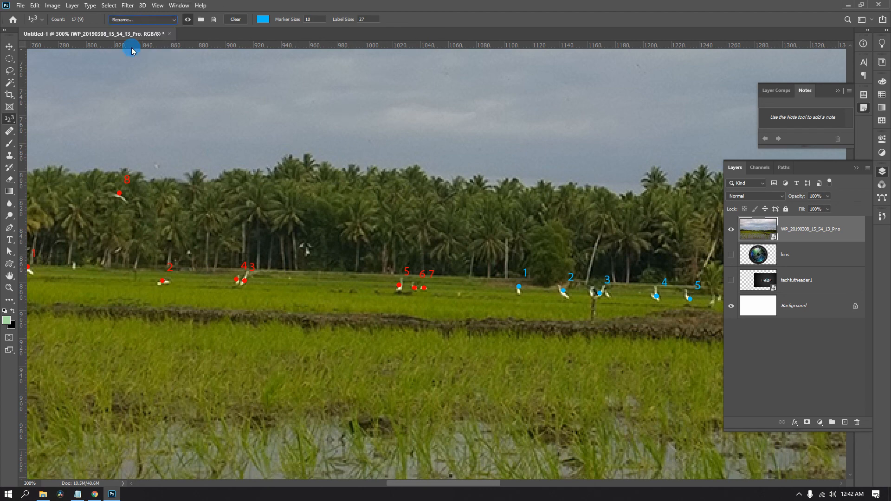
pyautogui.click(441, 154)
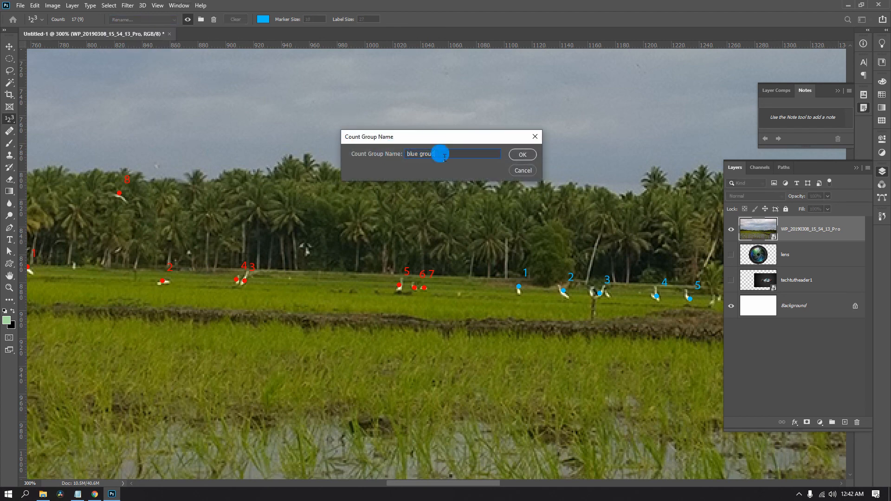
pyautogui.write('p')
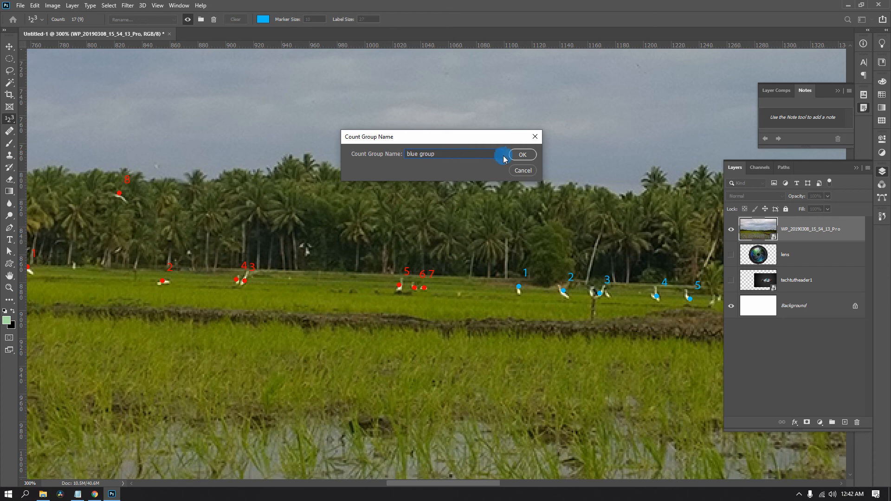
pyautogui.click(522, 155)
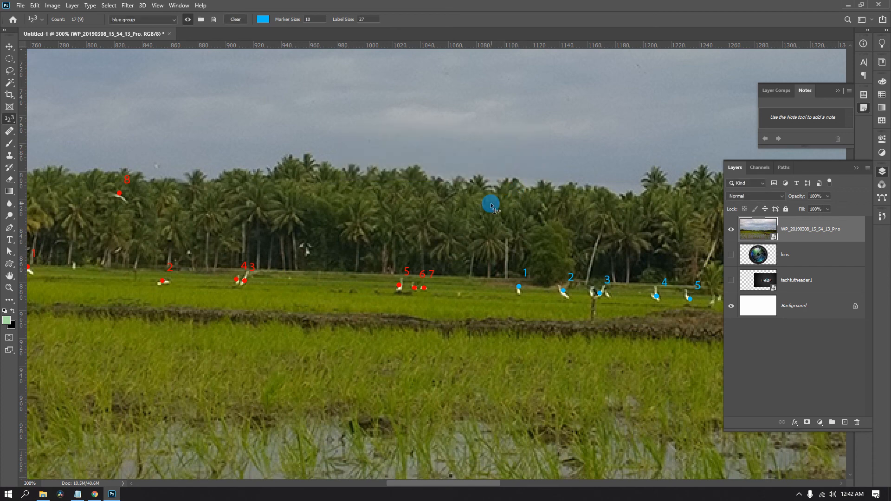
# Clear all of the blue group's count markers from the photo.
pyautogui.moveTo(489, 206); pyautogui.dragTo(248, 215)
pyautogui.moveTo(349, 231); pyautogui.dragTo(342, 188)
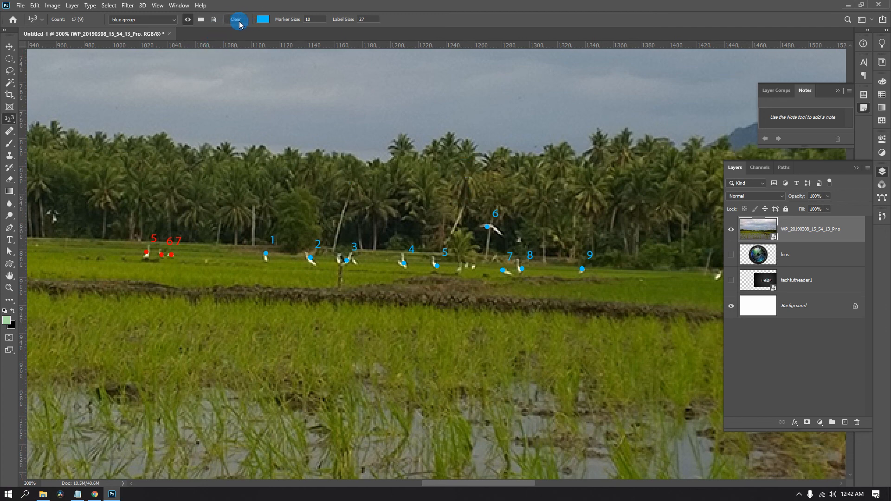
pyautogui.click(174, 21)
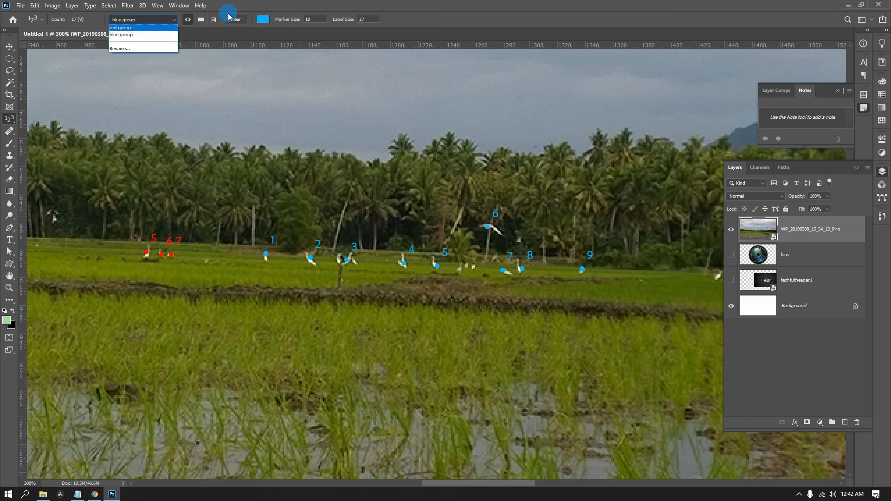
pyautogui.click(336, 4)
pyautogui.moveTo(320, 169); pyautogui.dragTo(105, 177)
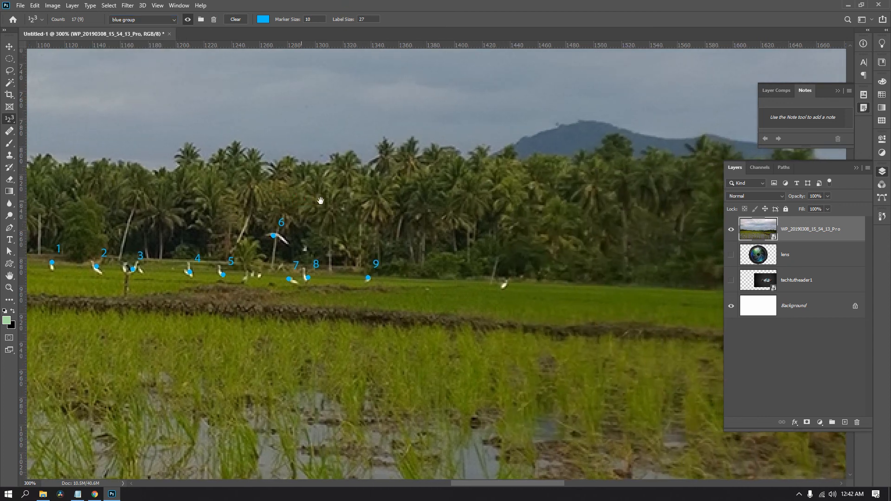
pyautogui.moveTo(297, 204); pyautogui.dragTo(440, 155)
pyautogui.moveTo(269, 203); pyautogui.dragTo(387, 238)
pyautogui.moveTo(180, 233); pyautogui.dragTo(305, 249)
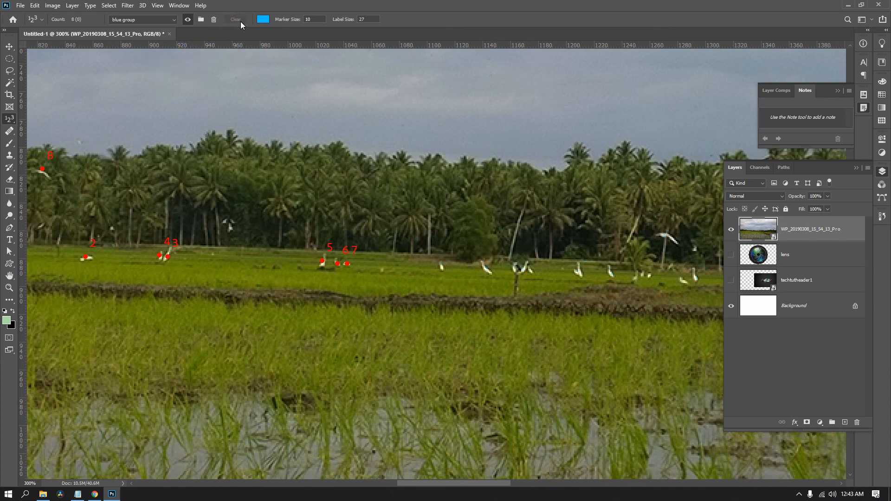
# Make "red group" the active count group and clear all of its markers.
pyautogui.click(158, 21)
pyautogui.click(148, 29)
pyautogui.click(237, 20)
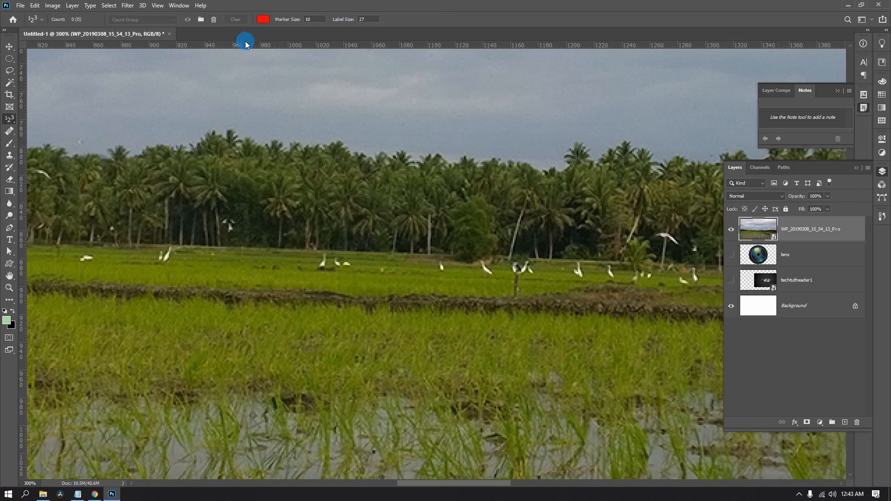
# Show the list of tools grouped with the Count tool.
pyautogui.click(12, 122)
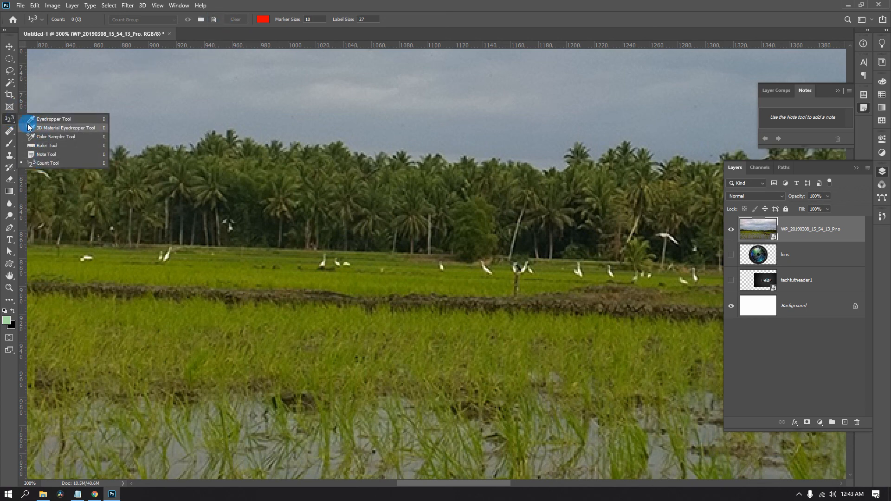